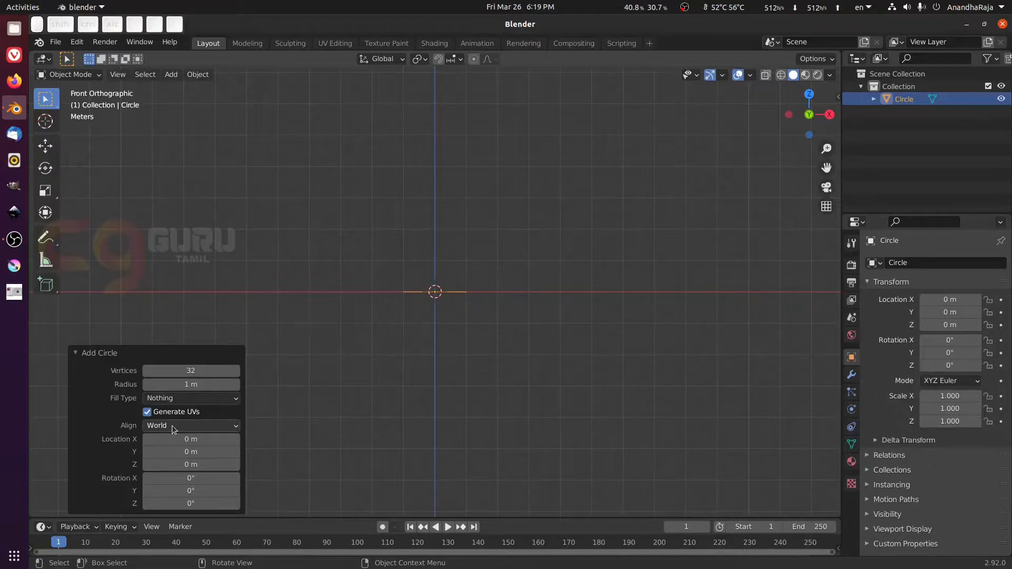
Align the new circle to the view and set its vertex count to 96.
left_click(172, 425)
left_click(169, 454)
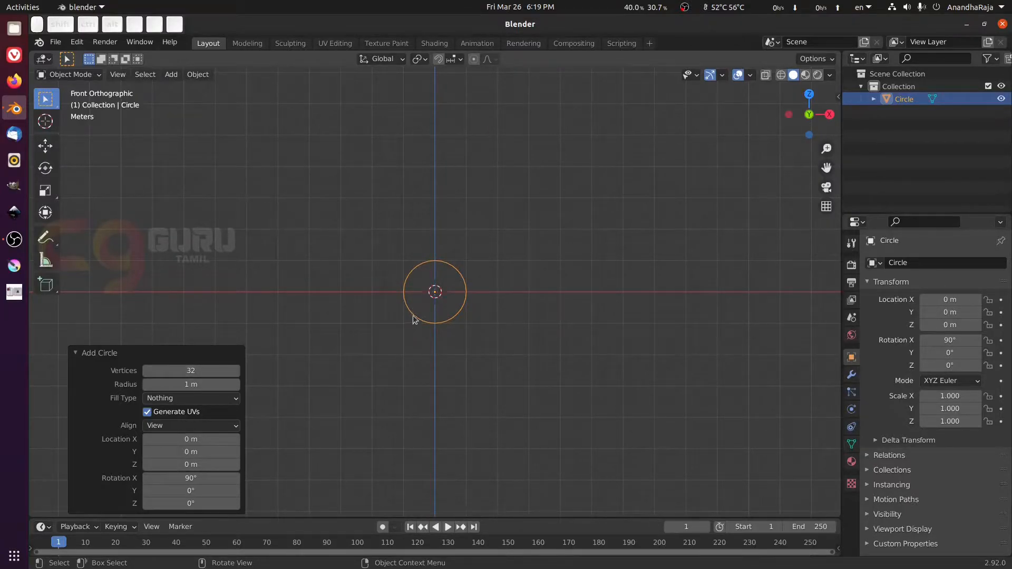
scroll(417, 318, "up", 4)
scroll(416, 320, "up", 5)
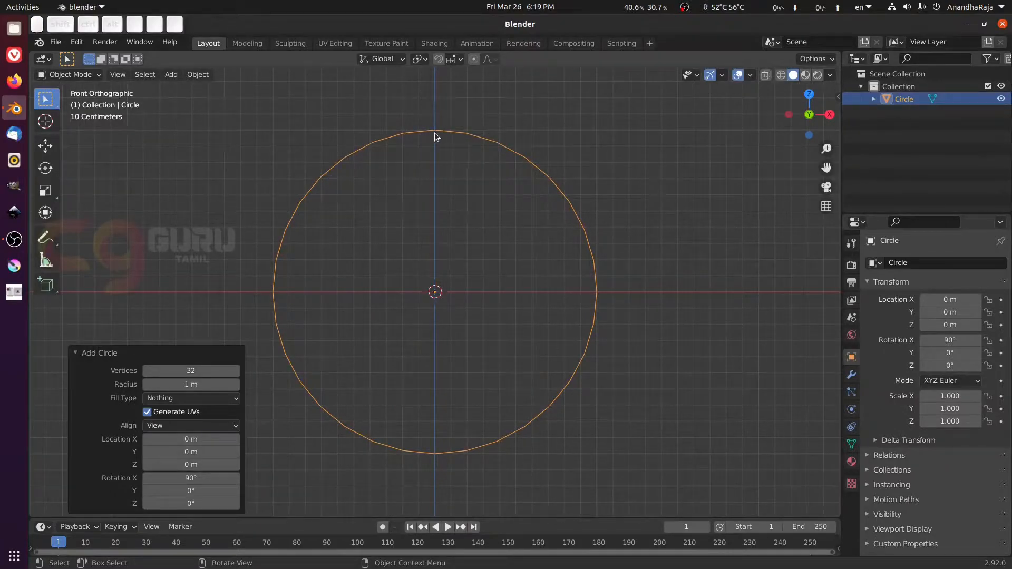
left_click(200, 370)
type("*3")
key("Return")
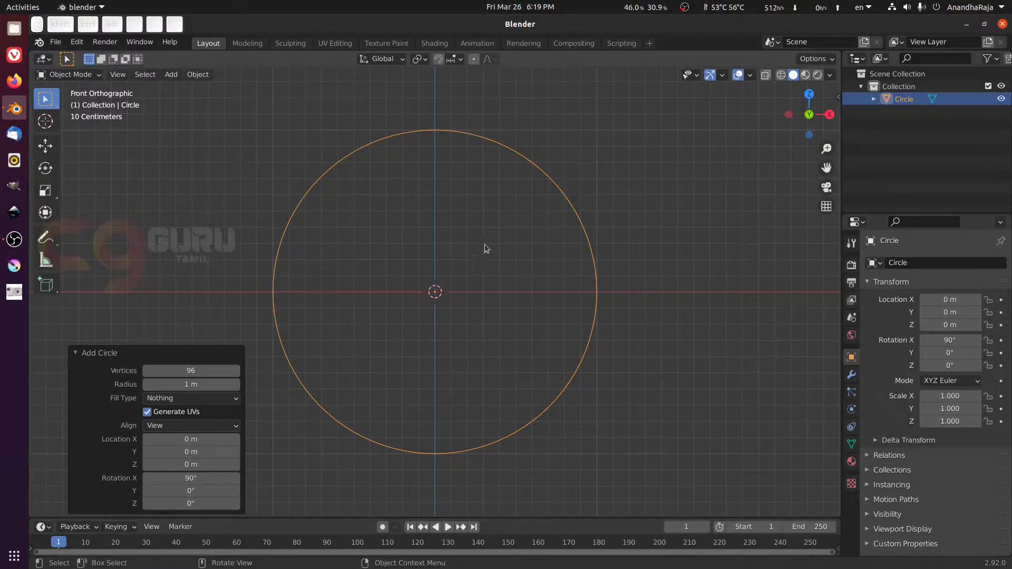
Extrude the circle's outline in Edit Mode and scale it slightly inward to form a thin outer ring.
key("Tab")
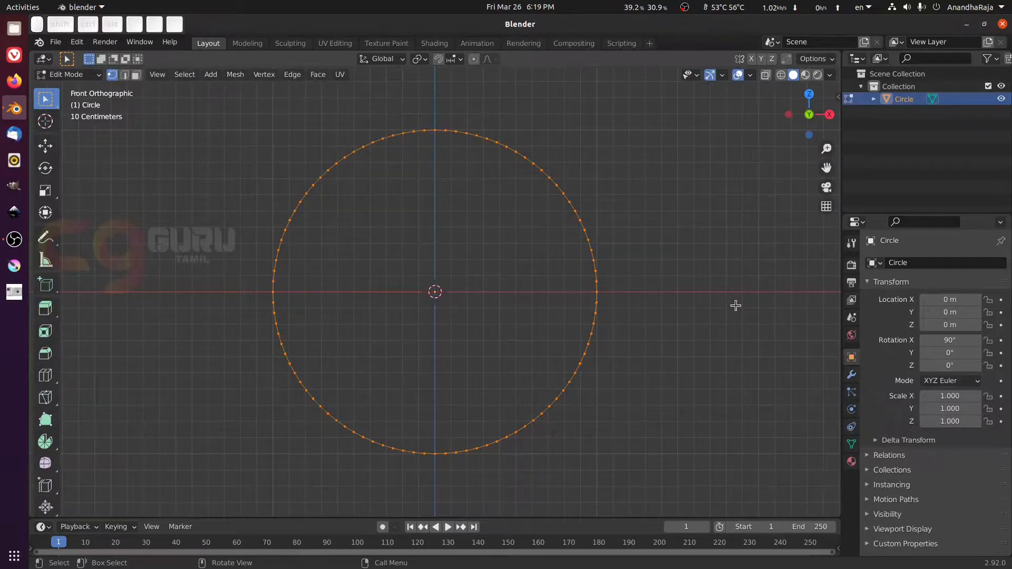
key("e")
key("s")
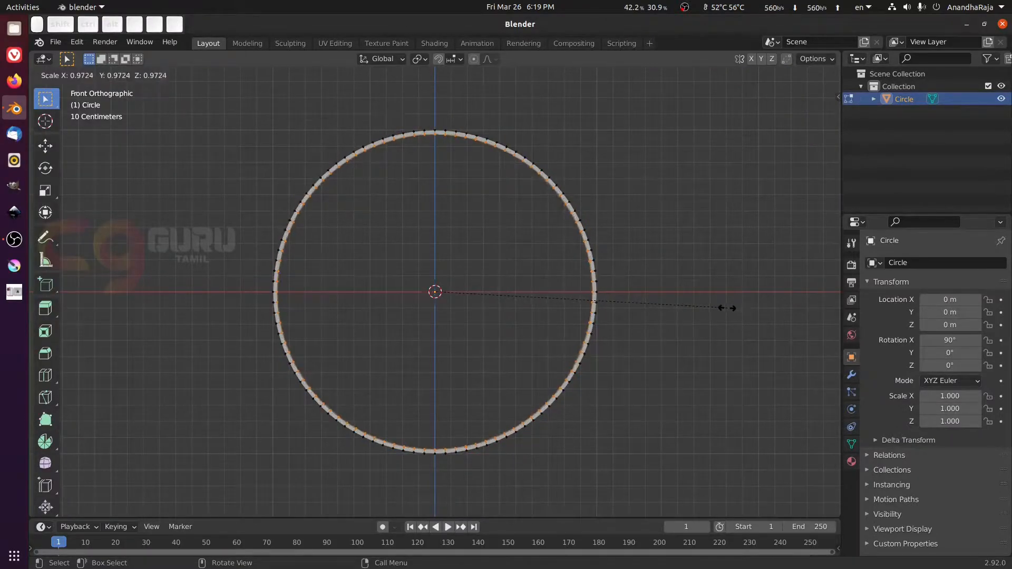
left_click(716, 308)
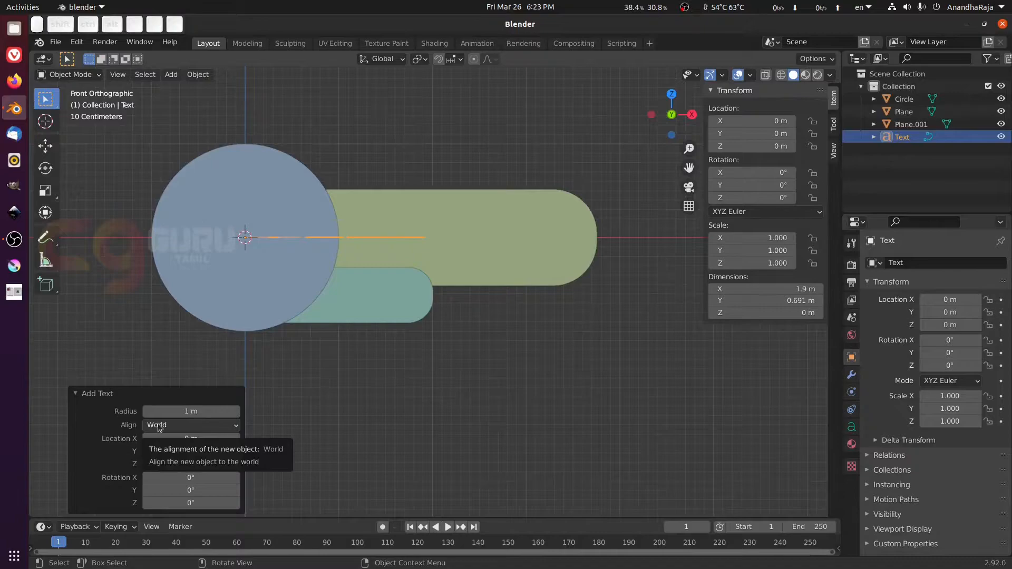
Align the new text object to the view and replace its content with "CgGuru".
left_click(158, 425)
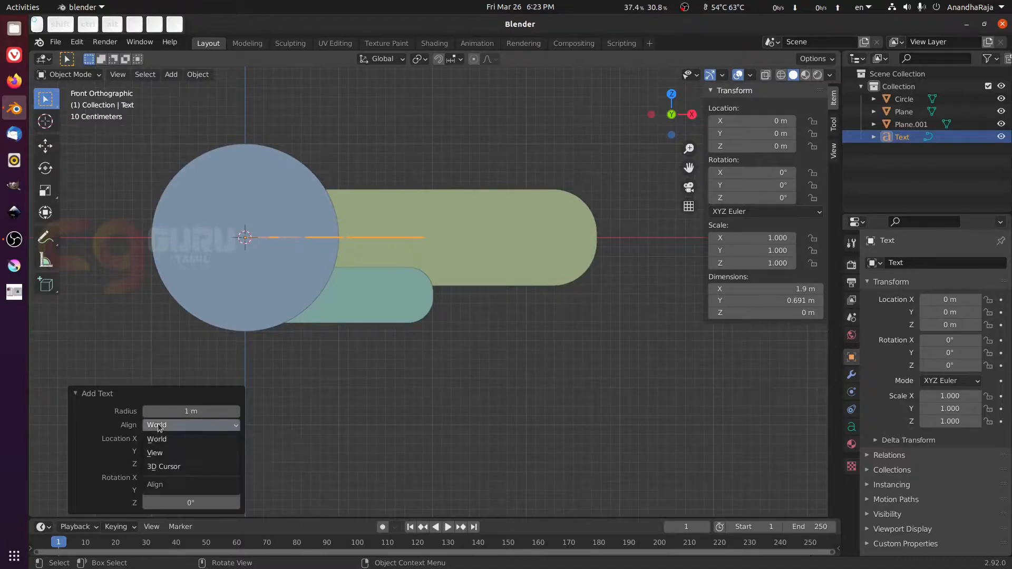
left_click(163, 456)
key("Tab")
key("BackSpace")
key("BackSpace")
key("BackSpace")
key("BackSpace")
type("C")
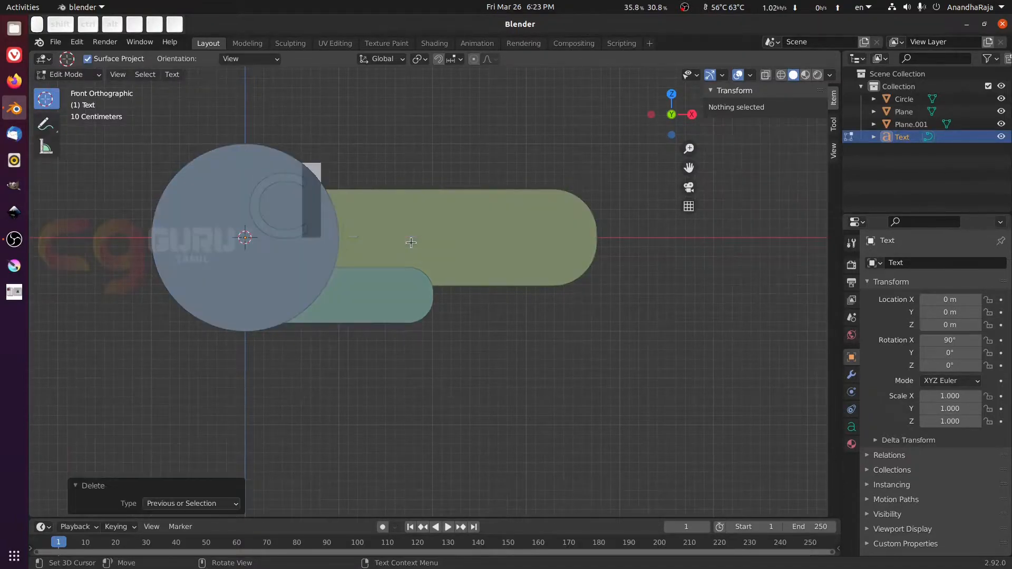
type("gGuru")
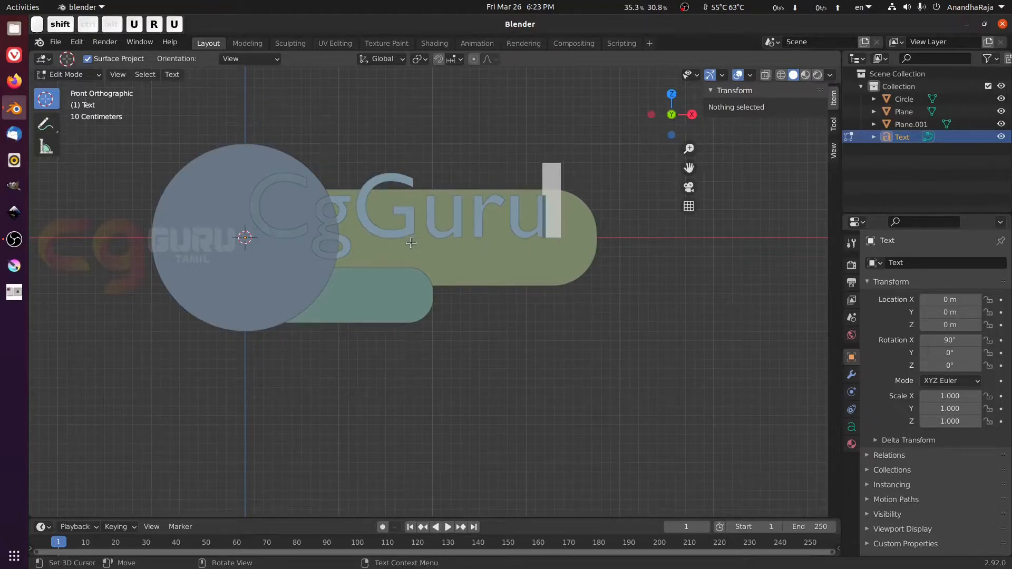
key("Tab")
Load Kanit-Bold.ttf as the regular font of the CgGuru text.
left_click(851, 427)
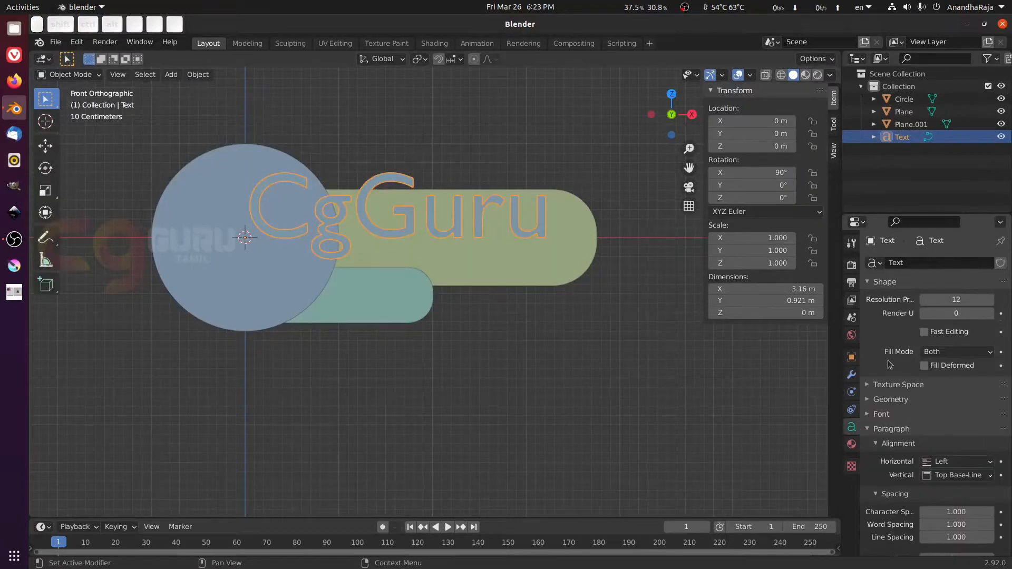
left_click(875, 414)
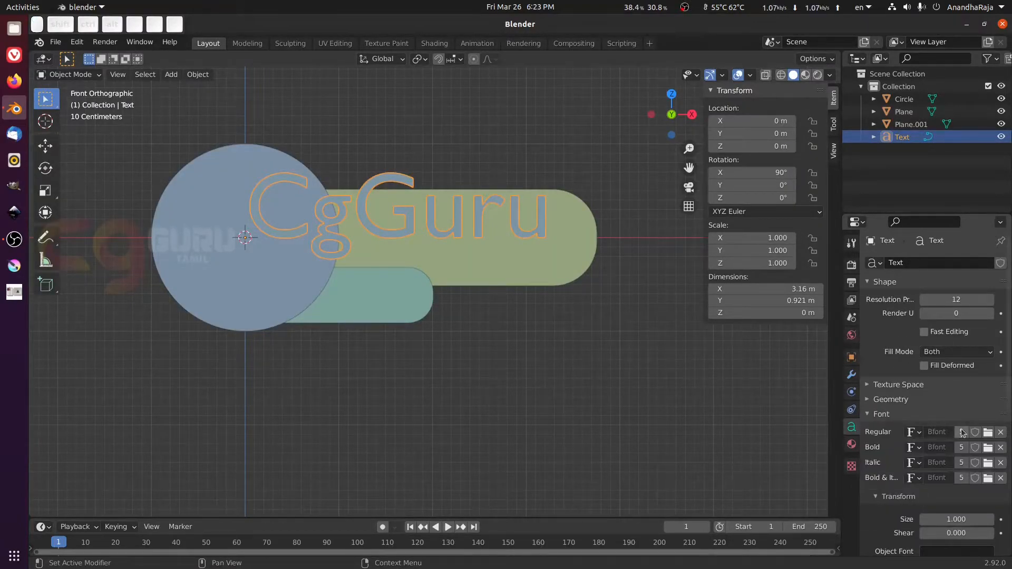
left_click(988, 432)
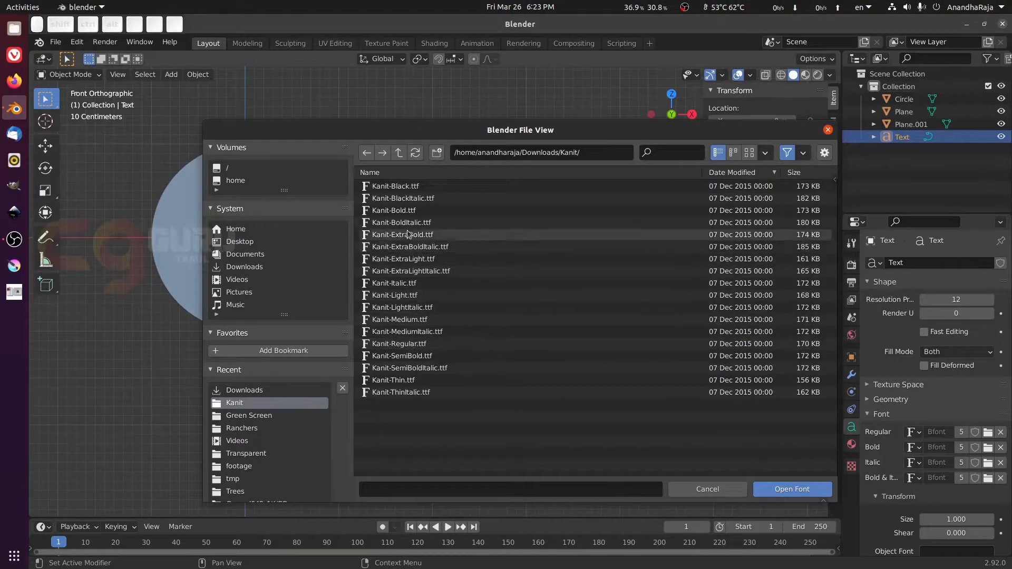
left_click(394, 211)
left_click(792, 489)
Set the CgGuru text's horizontal alignment to Center and move it along the X axis.
scroll(909, 464, "down", 8)
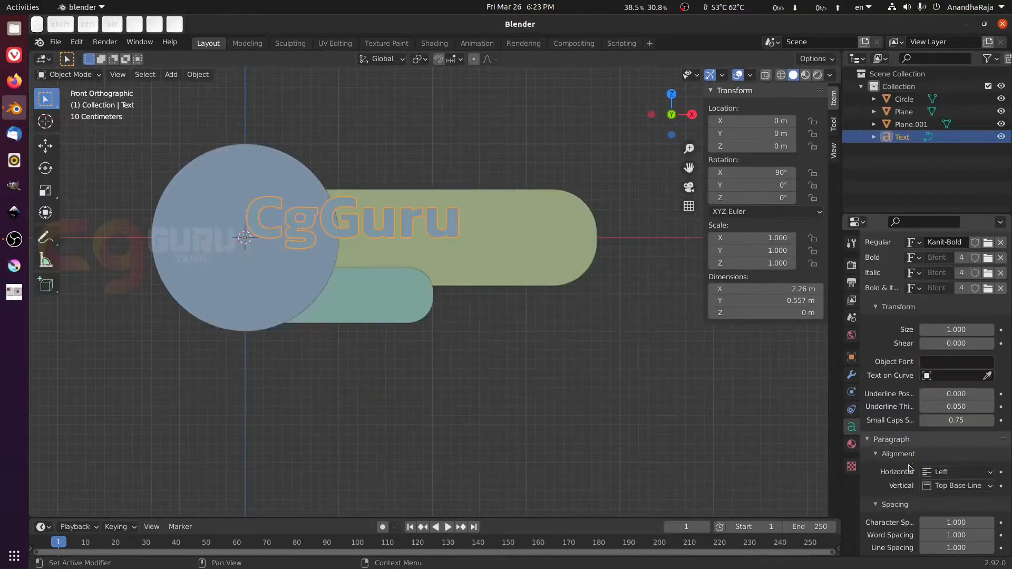
left_click(957, 473)
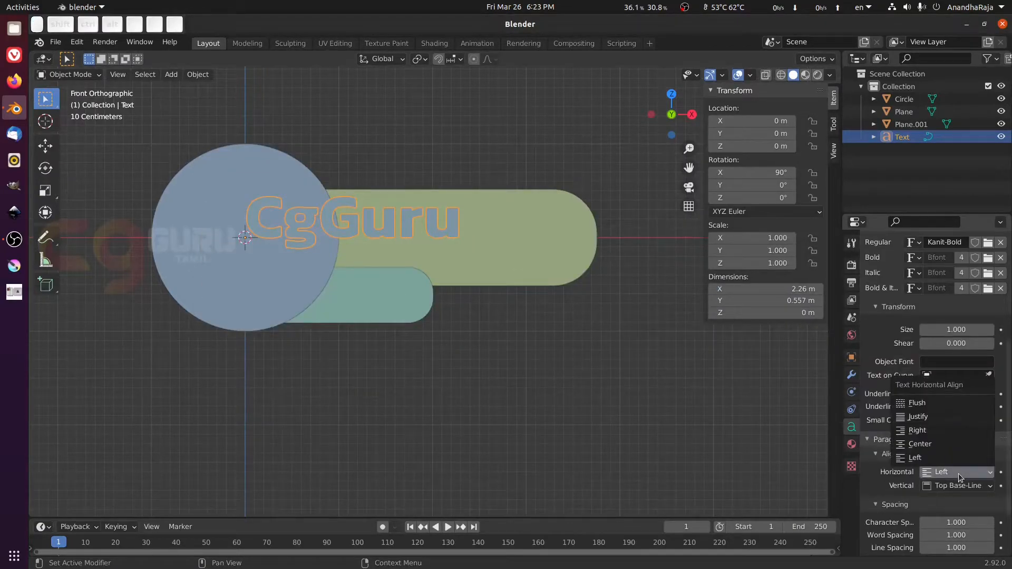
left_click(927, 444)
key("g")
key("x")
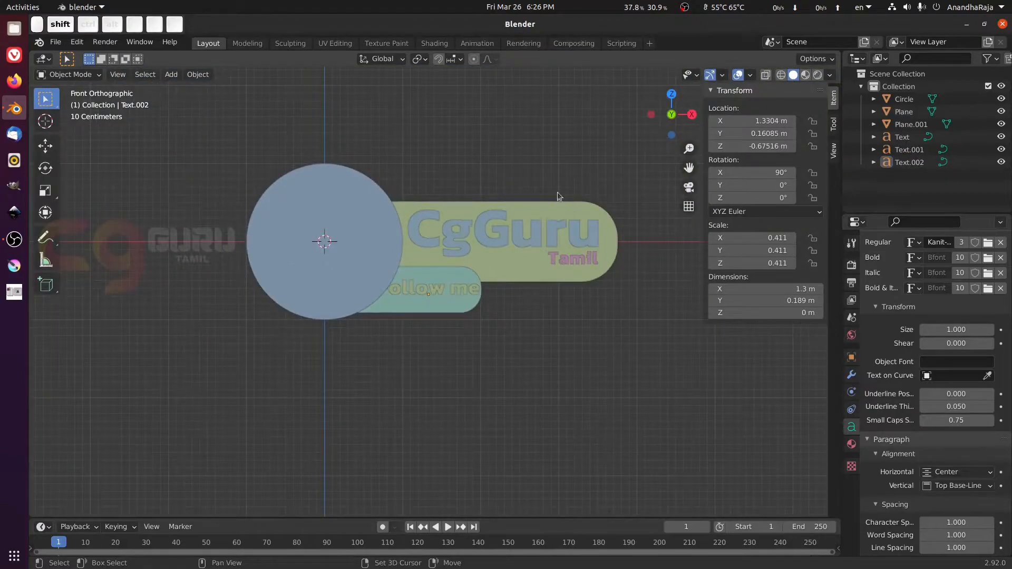
Add a camera and move it about -3.38 m along the Y axis, in front of the banner.
left_click_drag(414, 144, 628, 381)
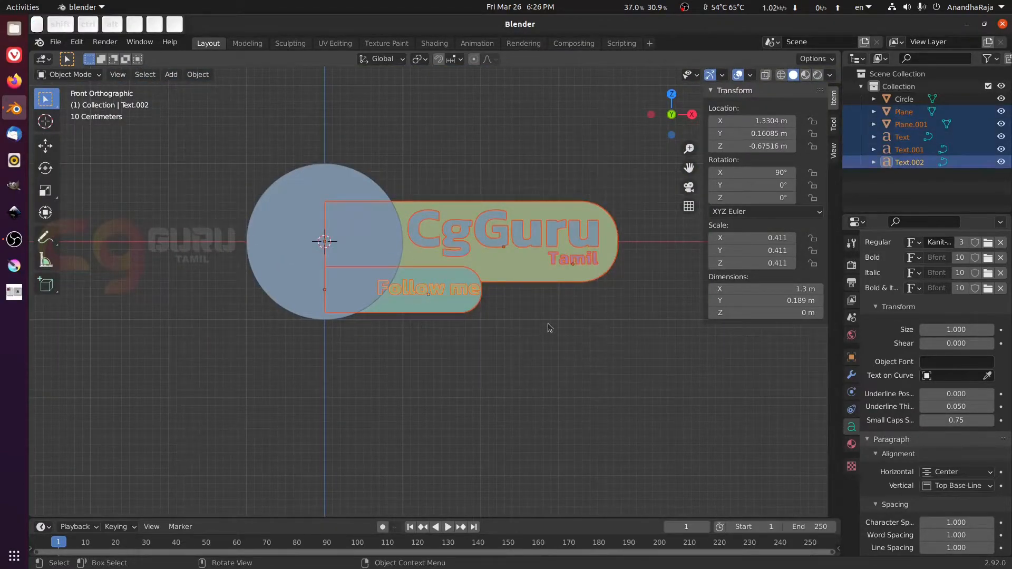
left_click(394, 309)
scroll(393, 308, "down", 3)
key("shift+a")
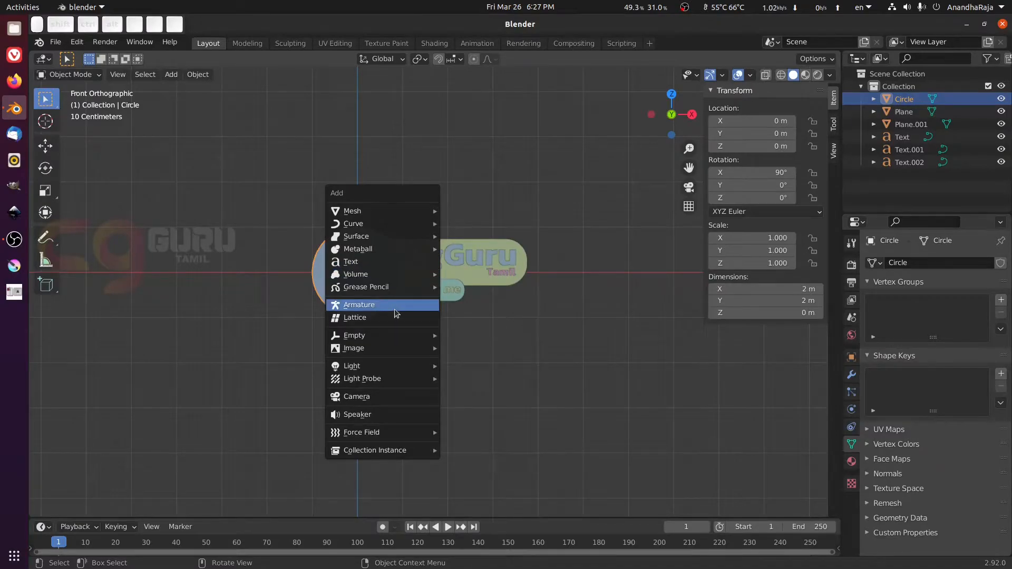
left_click(356, 396)
middle_click_drag(356, 396, 477, 328)
key("g")
key("y")
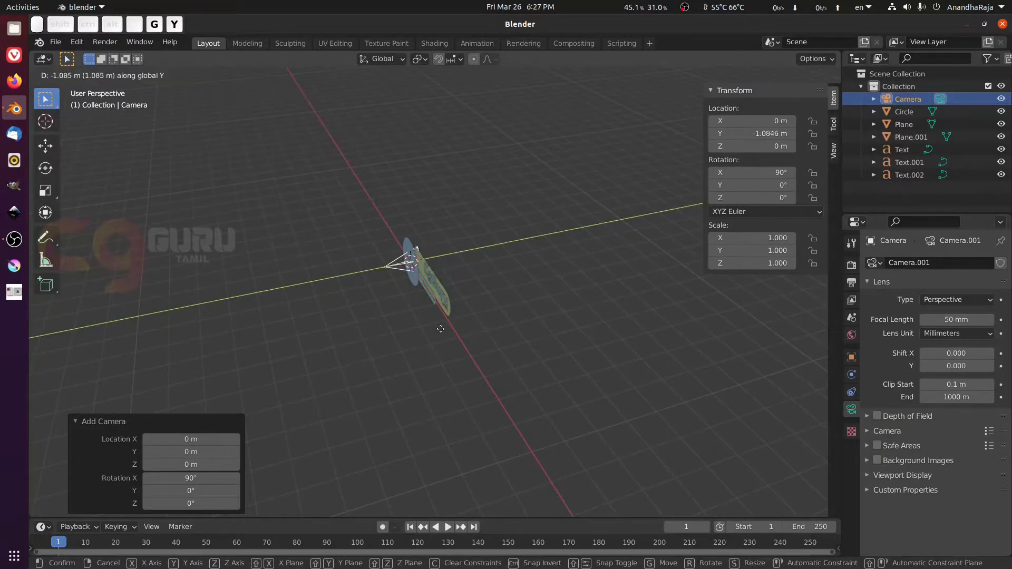
left_click(390, 331)
Look through the camera and change its lens type to Orthographic.
key("KP_0")
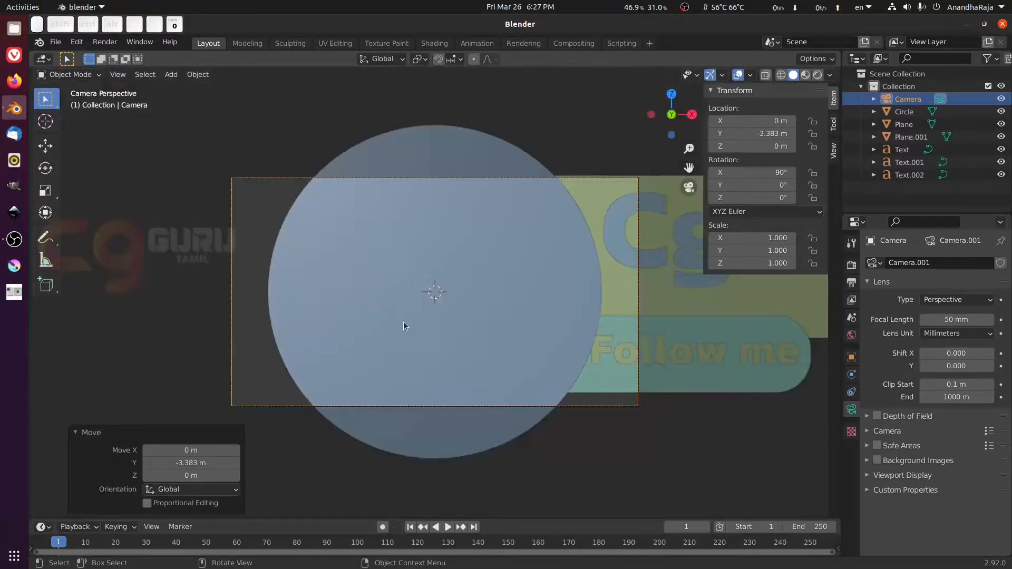
scroll(517, 292, "down", 2)
middle_click_drag(519, 293, 416, 251, "shift")
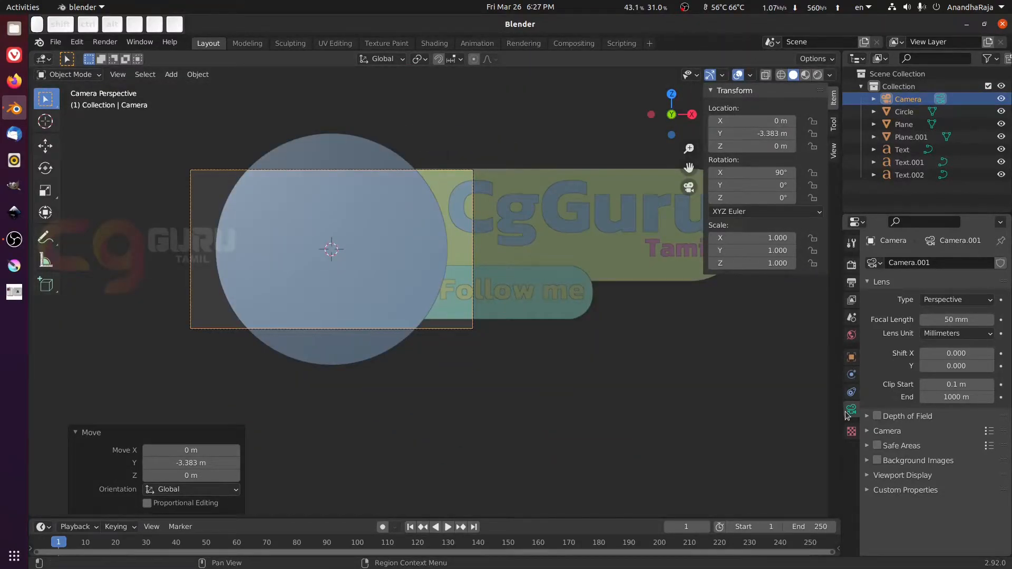
left_click(943, 303)
left_click(944, 326)
Show the selectability toggles in the outliner, make the camera unselectable, and return to the front view.
middle_click_drag(527, 296, 455, 330)
left_click(990, 59)
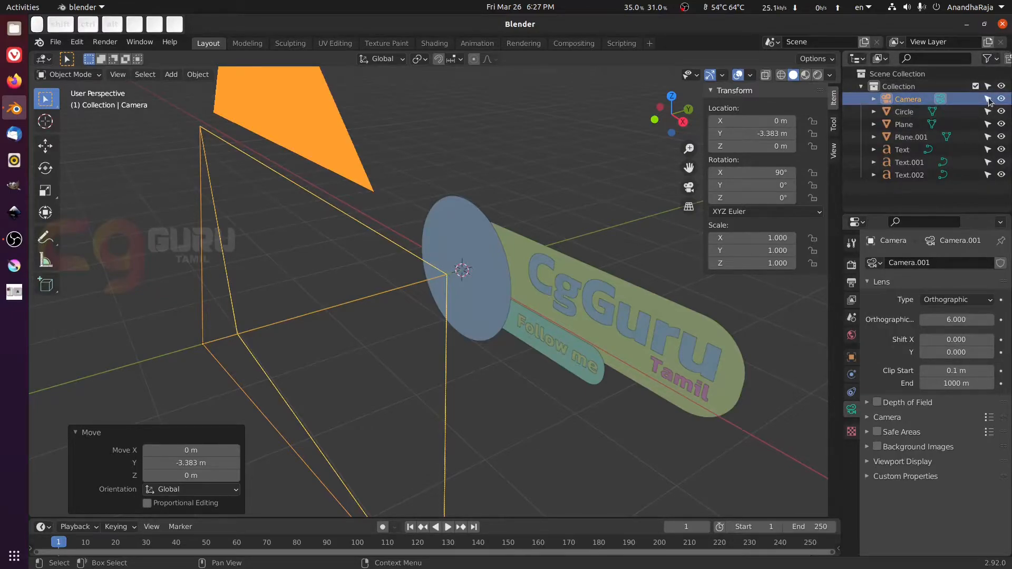
left_click(988, 98)
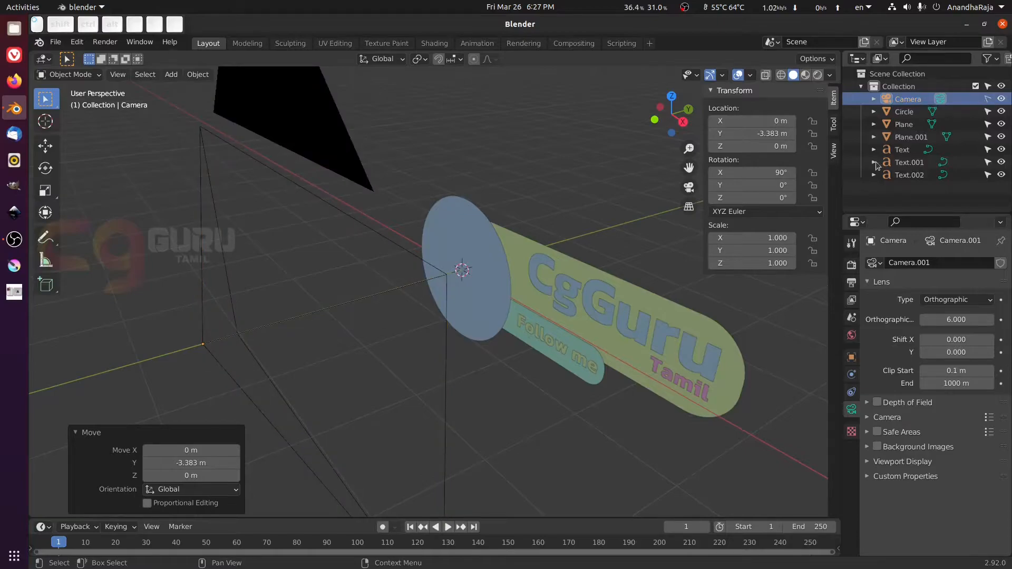
middle_click_drag(393, 210, 463, 165)
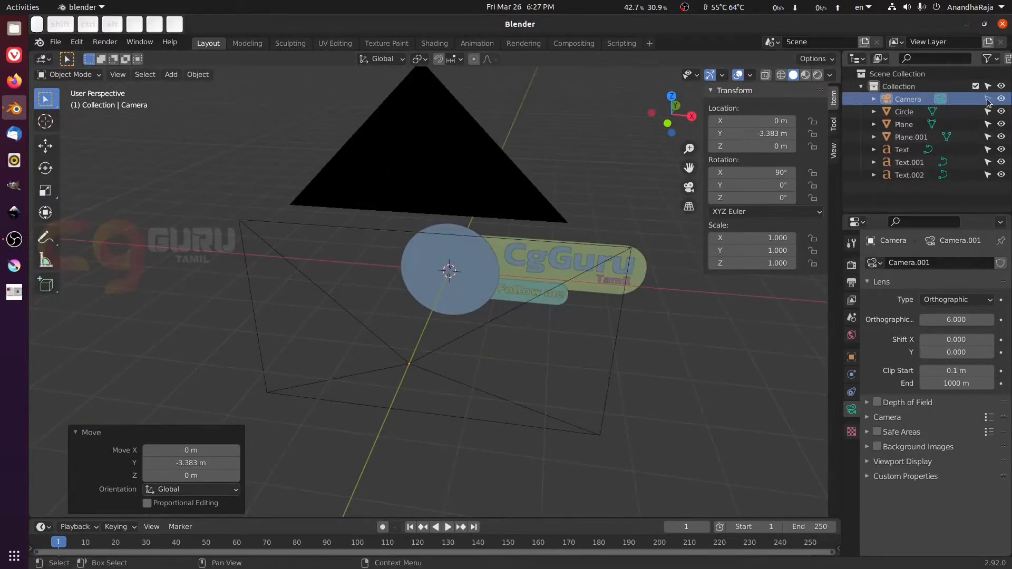
left_click(479, 248)
key("KP_1")
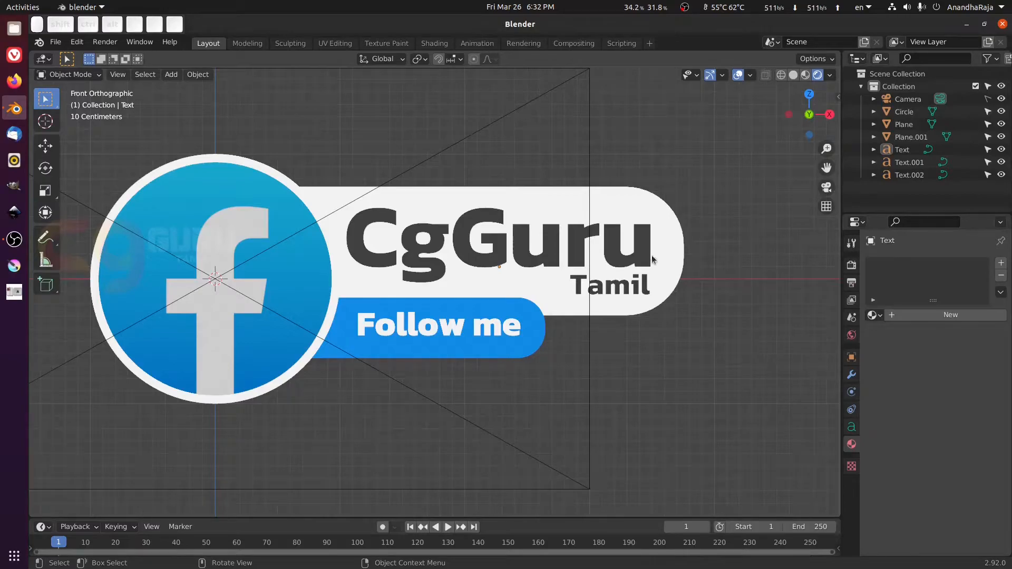
Select all the banner objects and scale them down together to about 0.319.
scroll(651, 260, "down", 2)
middle_click_drag(602, 276, 589, 303)
key("KP_0")
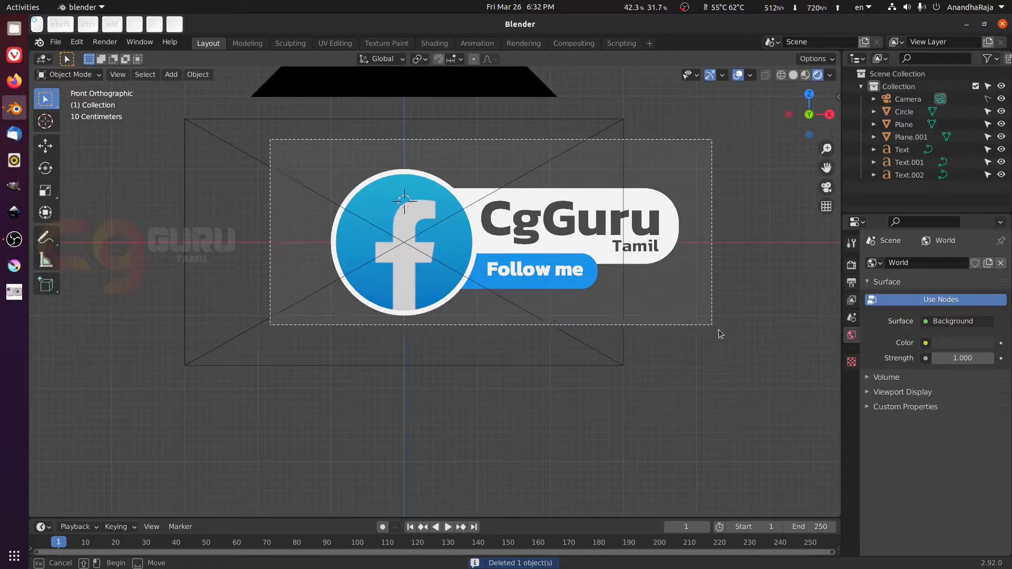
key("a")
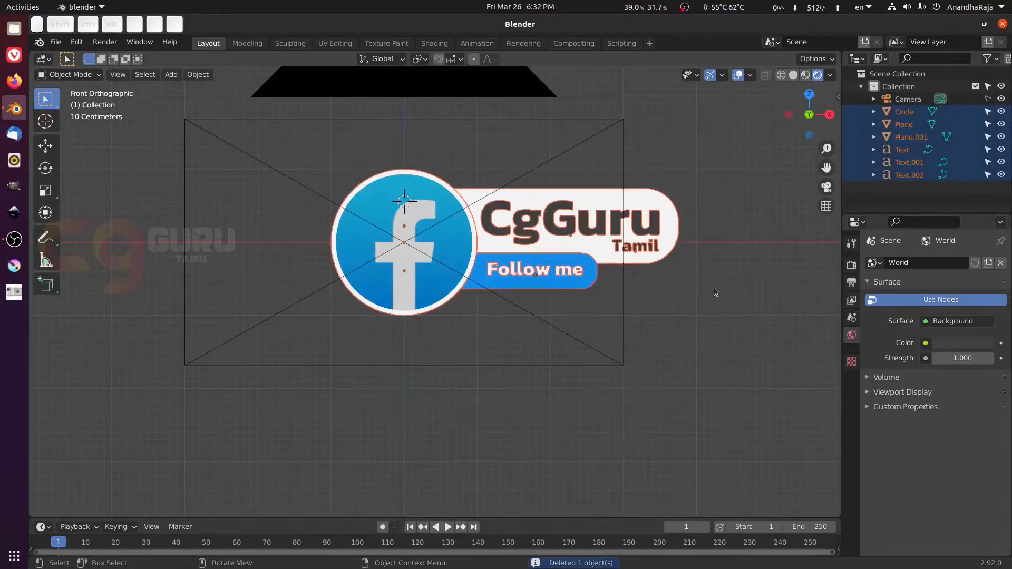
key("s")
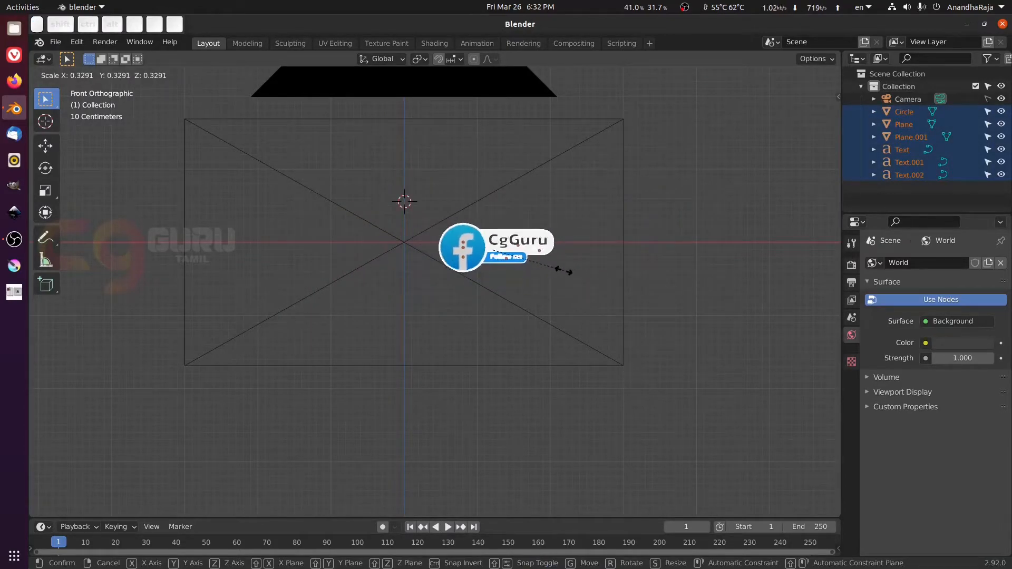
left_click(562, 270)
Switch to the camera view and try to move the whole banner to the lower-left corner of the camera frame.
key("KP_0")
middle_click_drag(259, 170, 341, 149, "shift")
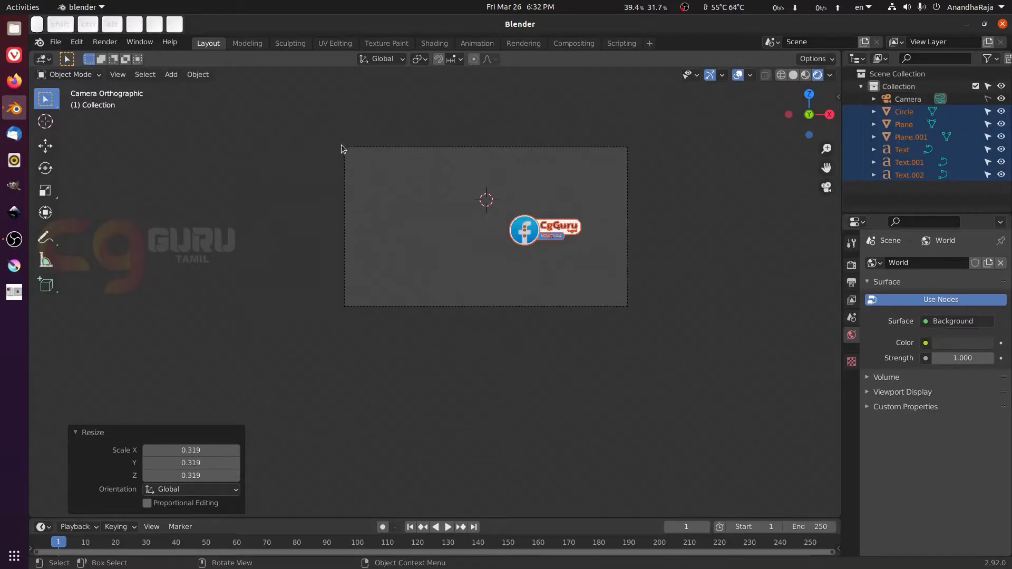
scroll(580, 253, "up", 3)
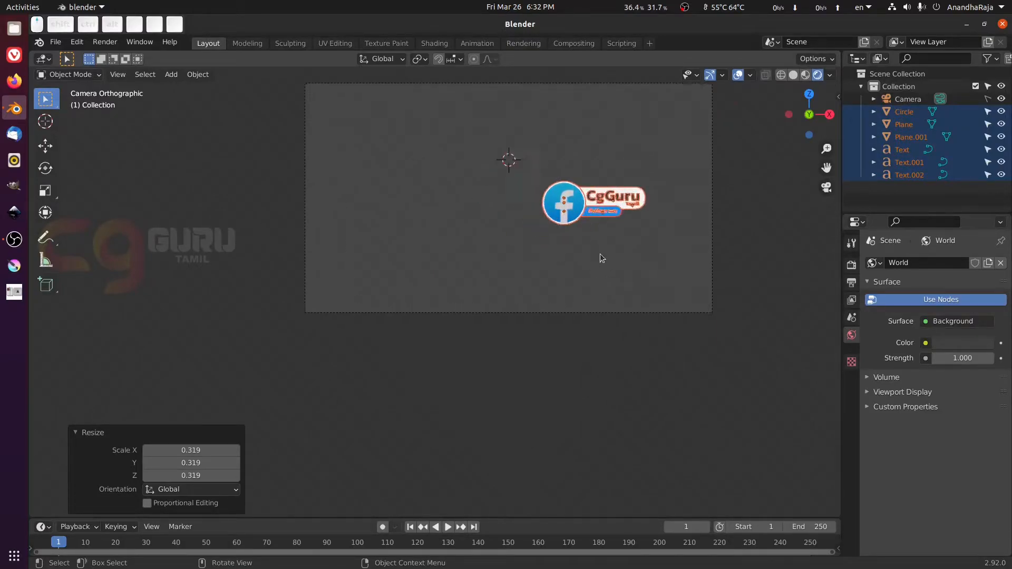
middle_click_drag(627, 231, 635, 303, "shift")
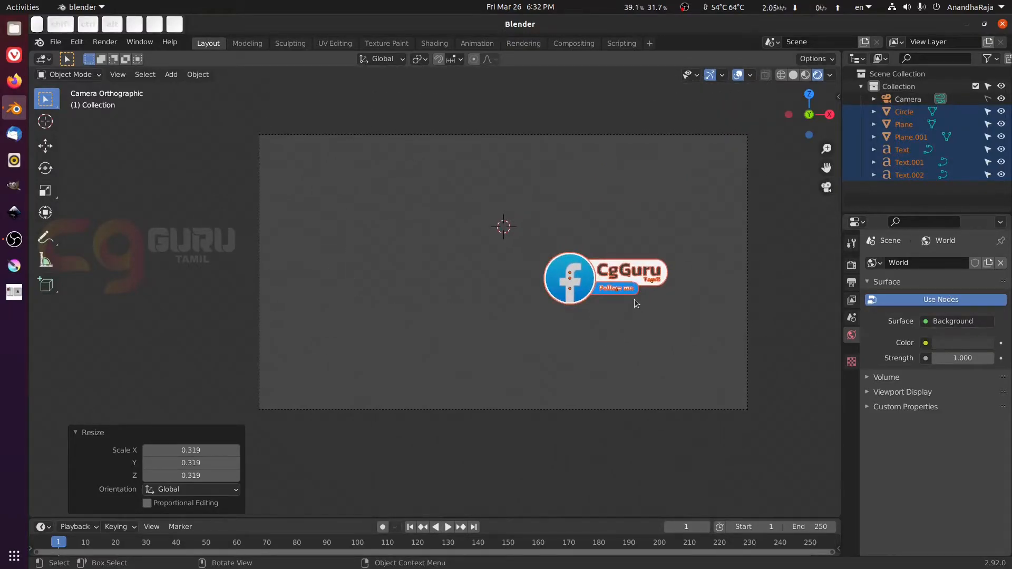
key("g")
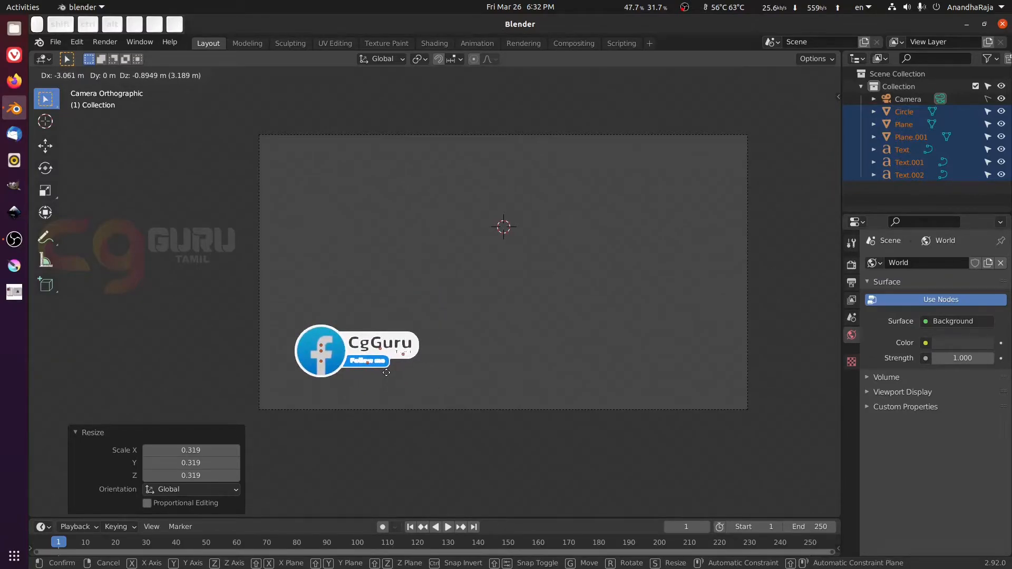
key("Escape")
Scale the Facebook logo circle to about 0.802 and adjust its position along the Z axis.
scroll(610, 290, "up", 10)
left_click(456, 288)
key("s")
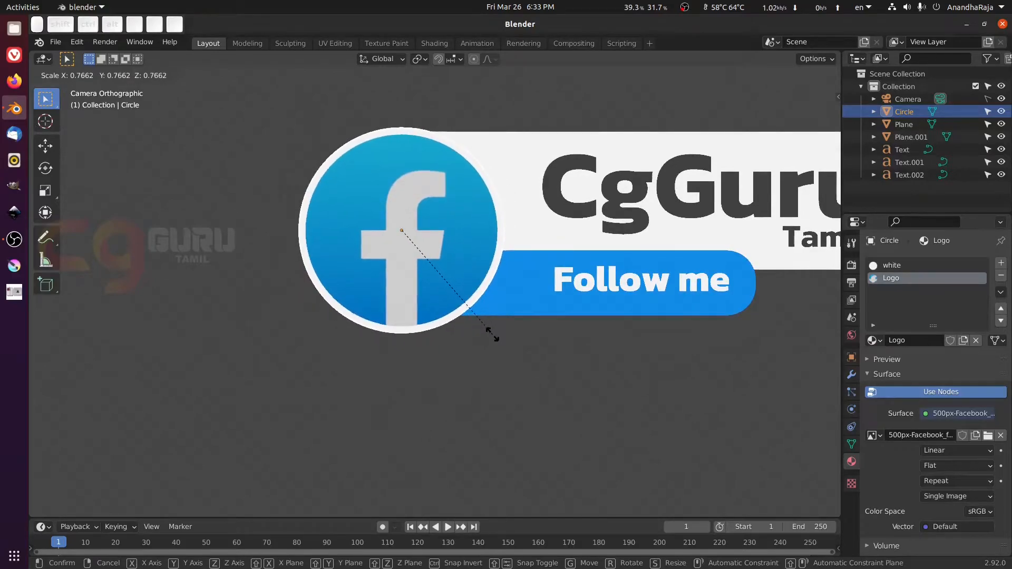
left_click(494, 331)
key("g")
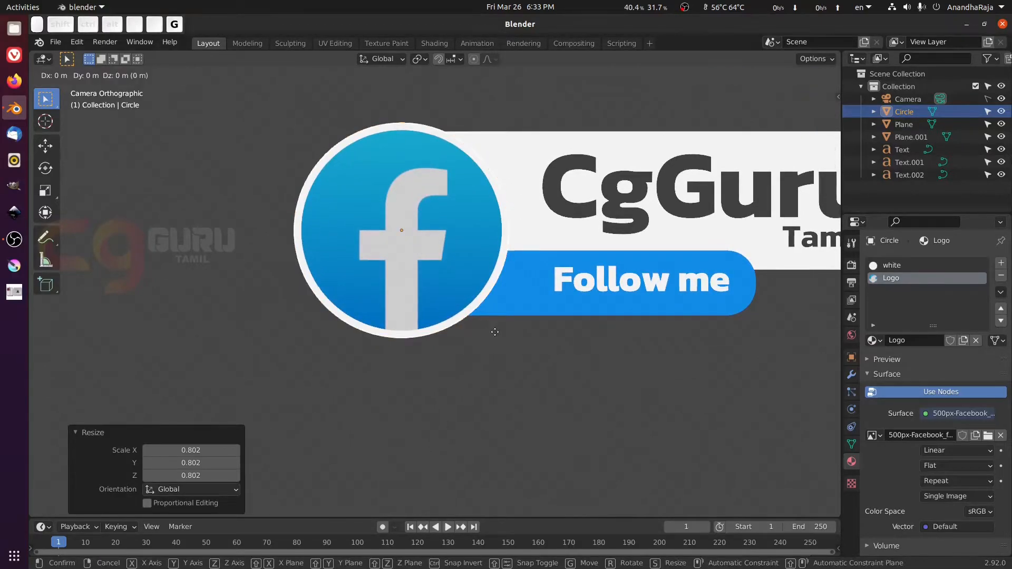
key("z")
left_click(496, 329)
Select all the banner objects and move them near the camera frame's lower-left corner, about -3.193 m in X and -0.919 m in Z.
scroll(613, 342, "down", 6)
left_click(658, 248)
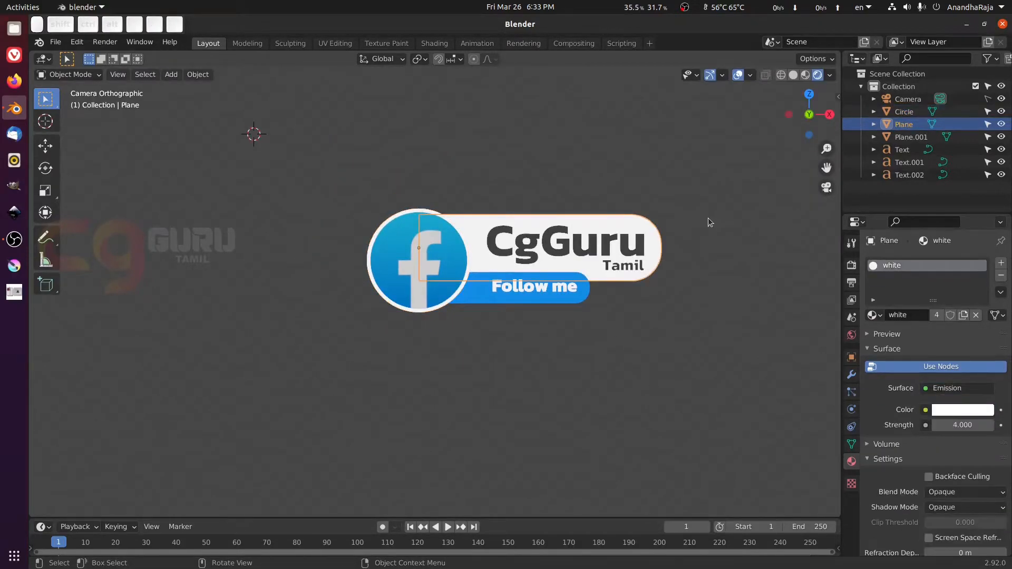
scroll(708, 220, "down", 3)
left_click_drag(344, 196, 583, 340)
middle_click_drag(438, 341, 600, 314, "shift")
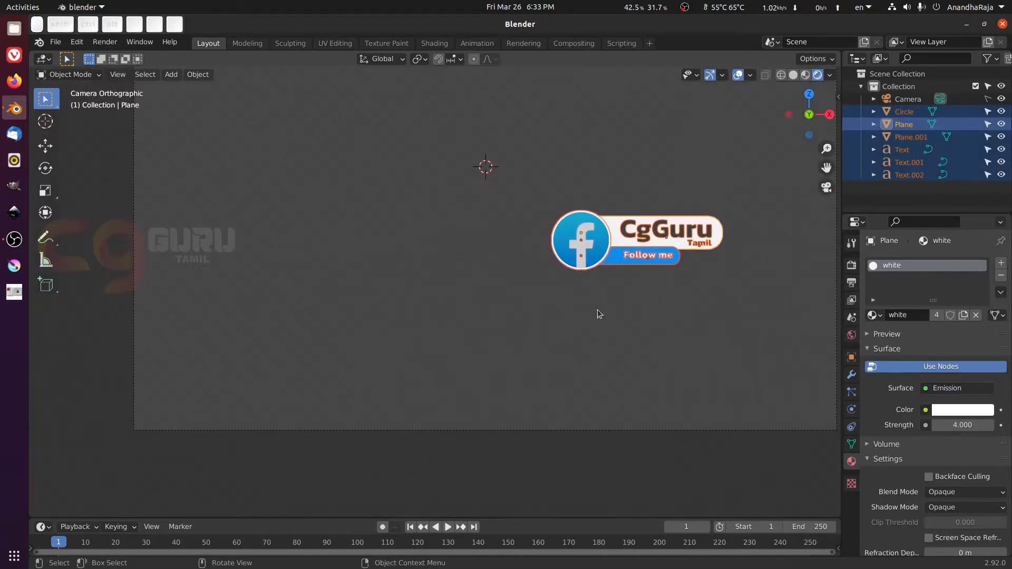
key("g")
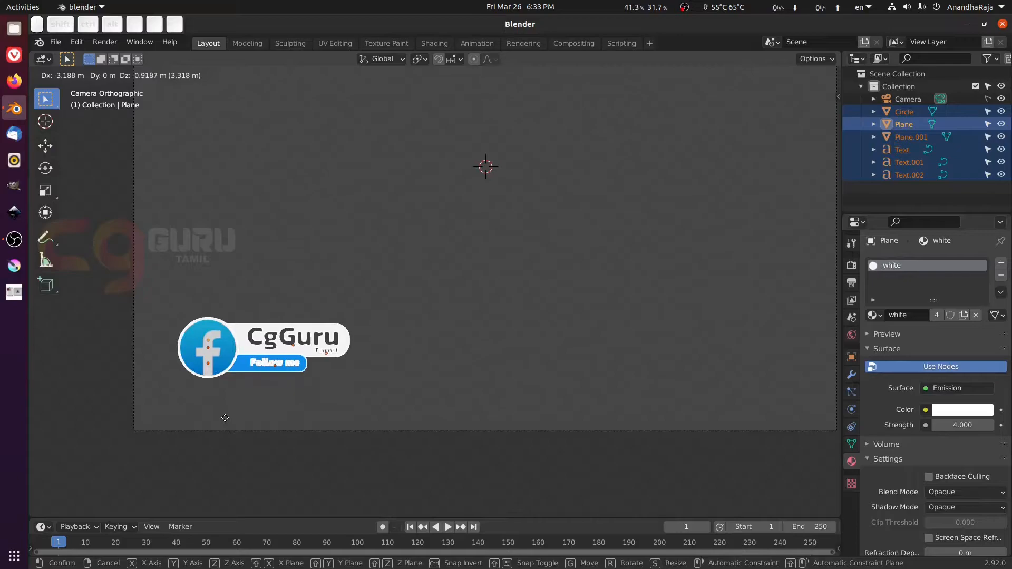
left_click(222, 418)
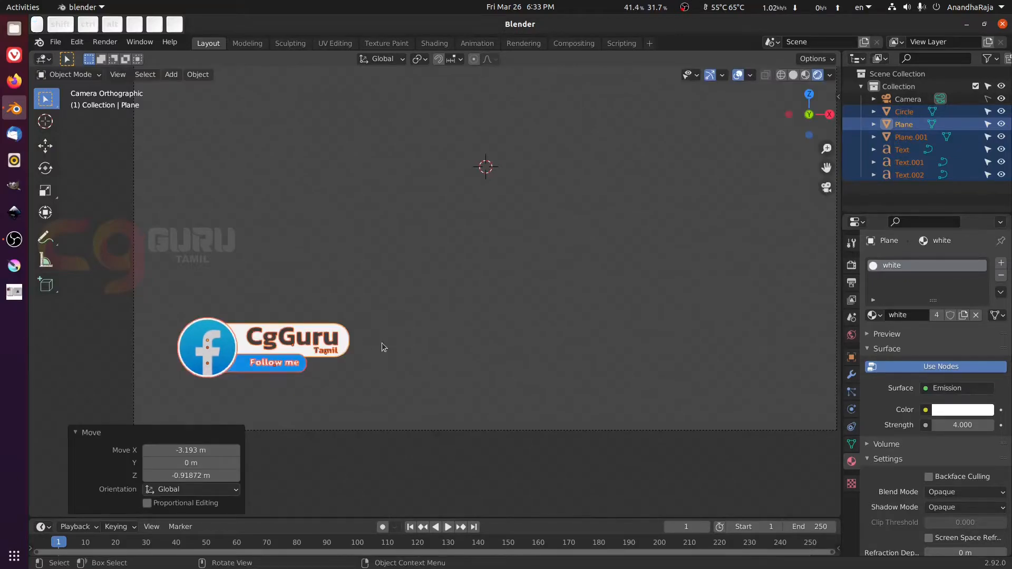
Add a Plain Axes empty and move it to the centre of the Facebook logo circle.
middle_click_drag(384, 346, 499, 314, "shift")
left_click(538, 267)
key("shift+a")
key("shift+a")
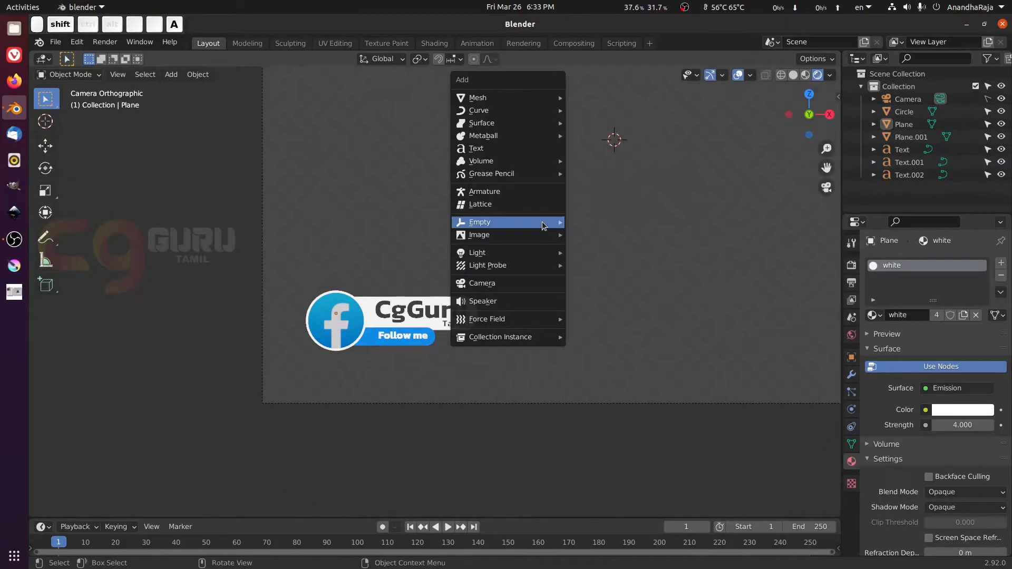
mouse_move(541, 225)
left_click(584, 222)
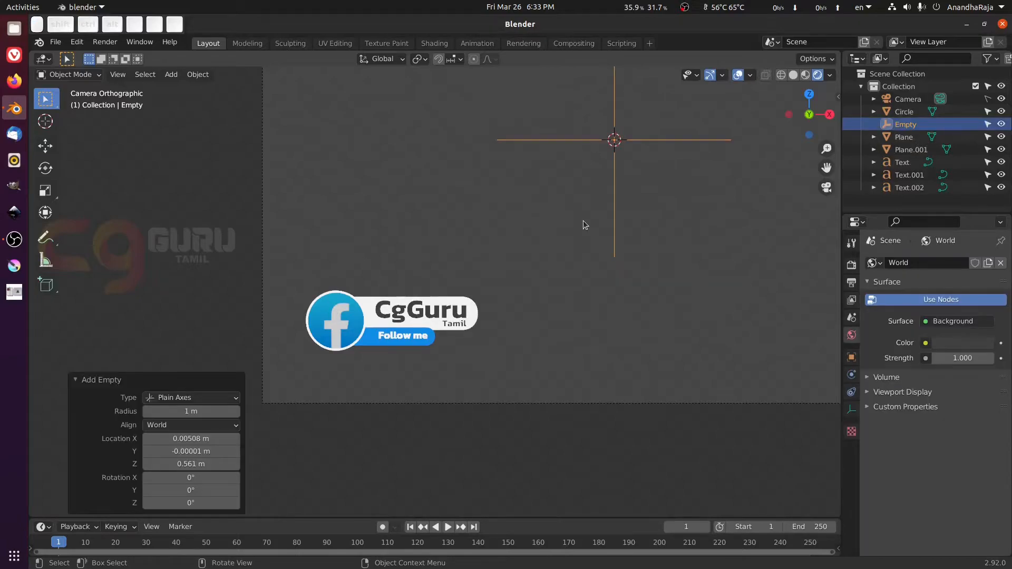
key("g")
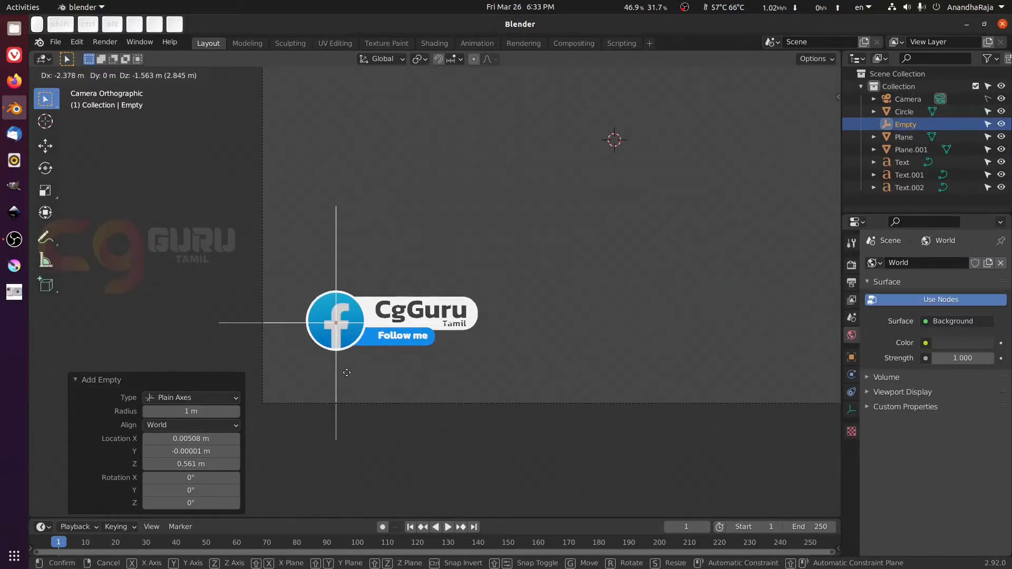
left_click(346, 372)
Parent the banner planes and texts, without the logo circle, to the empty using the Object type, then deselect everything.
scroll(516, 351, "up", 4)
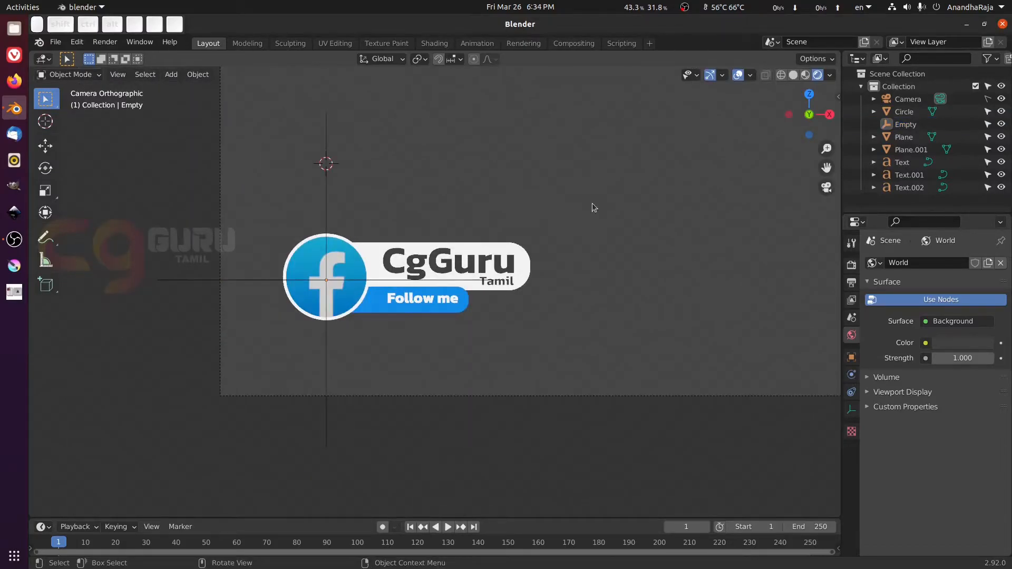
left_click_drag(606, 204, 378, 364)
scroll(445, 258, "up", 3)
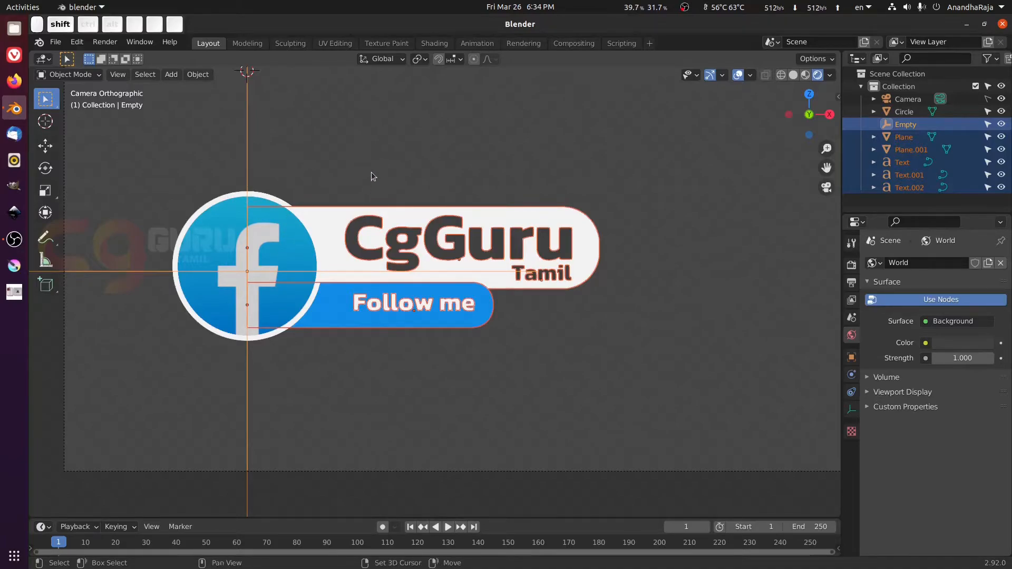
middle_click_drag(371, 173, 441, 230, "shift")
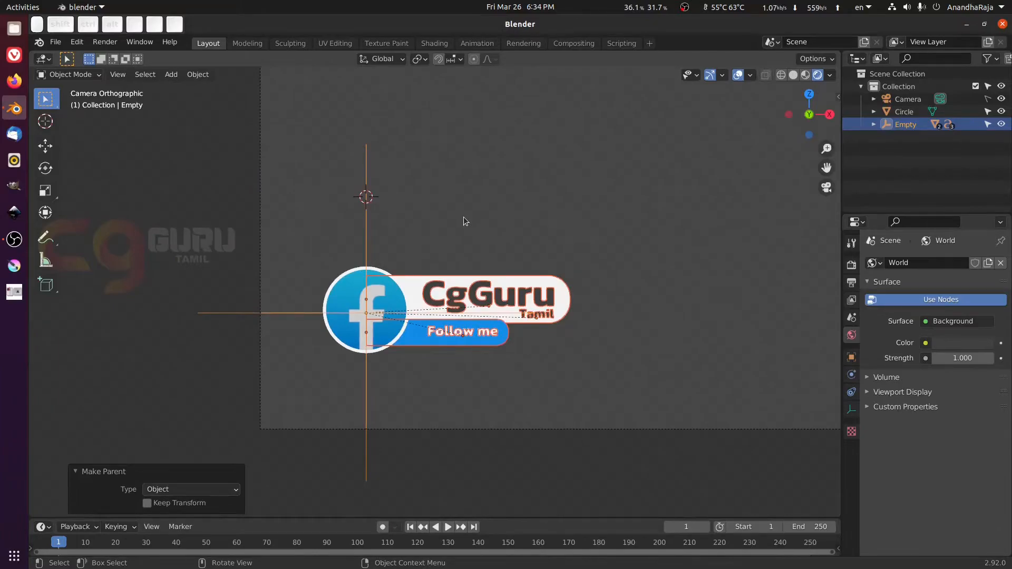
middle_click_drag(503, 231, 513, 208, "shift")
key("alt+a")
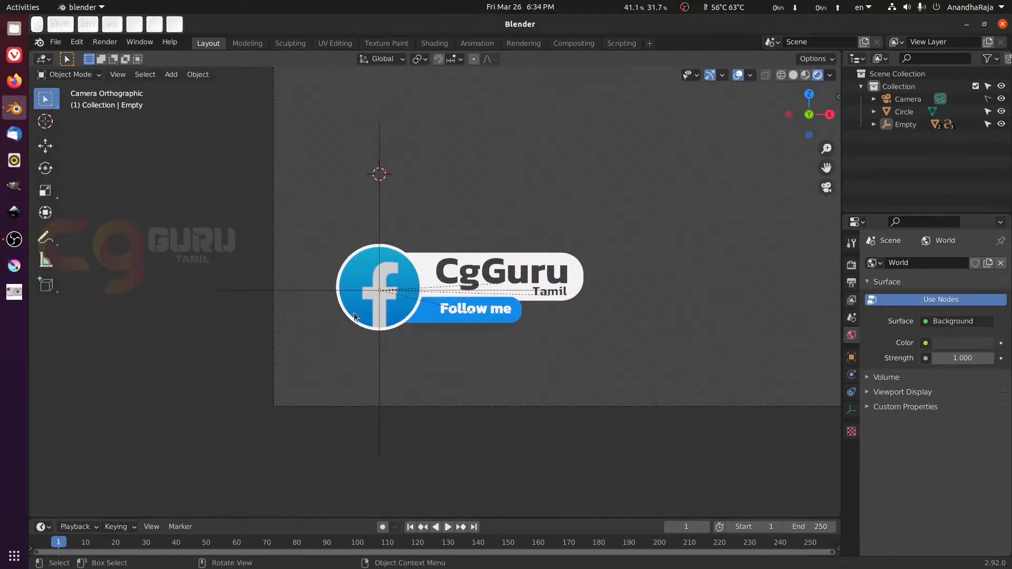
Try moving the empty to test that the parented banner parts follow it, then cancel the move.
left_click(337, 291)
left_click(314, 289)
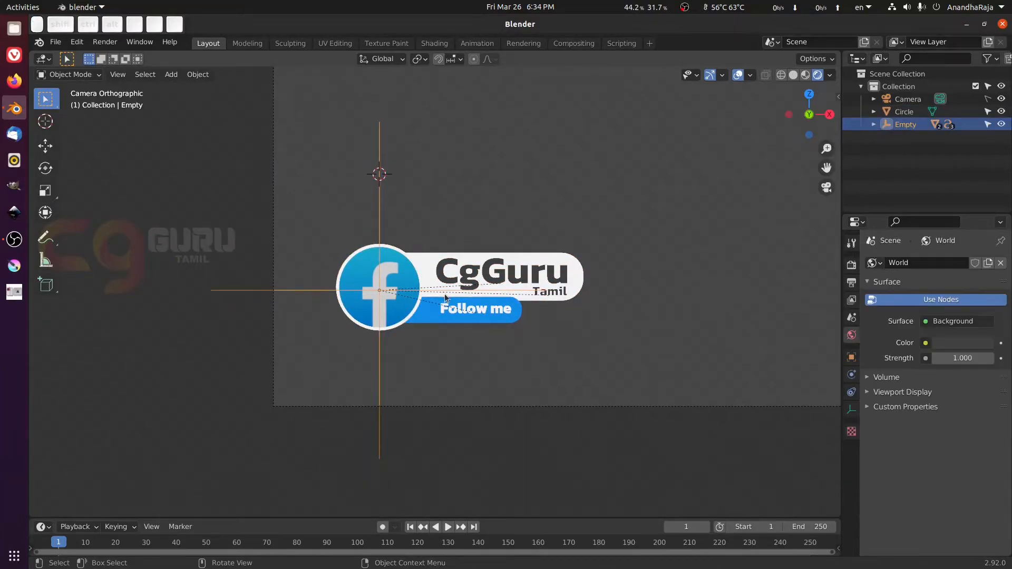
key("g")
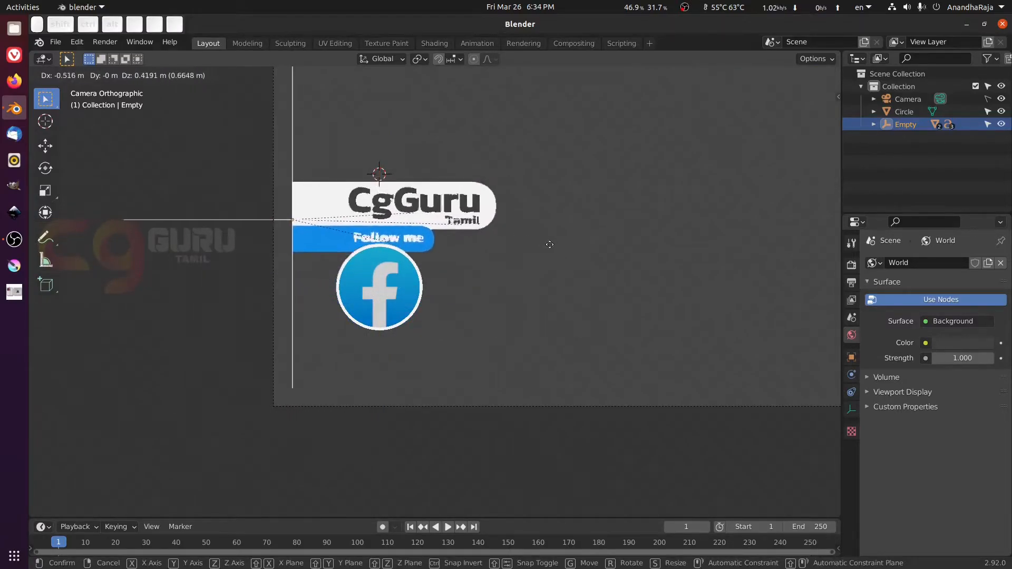
right_click(543, 244)
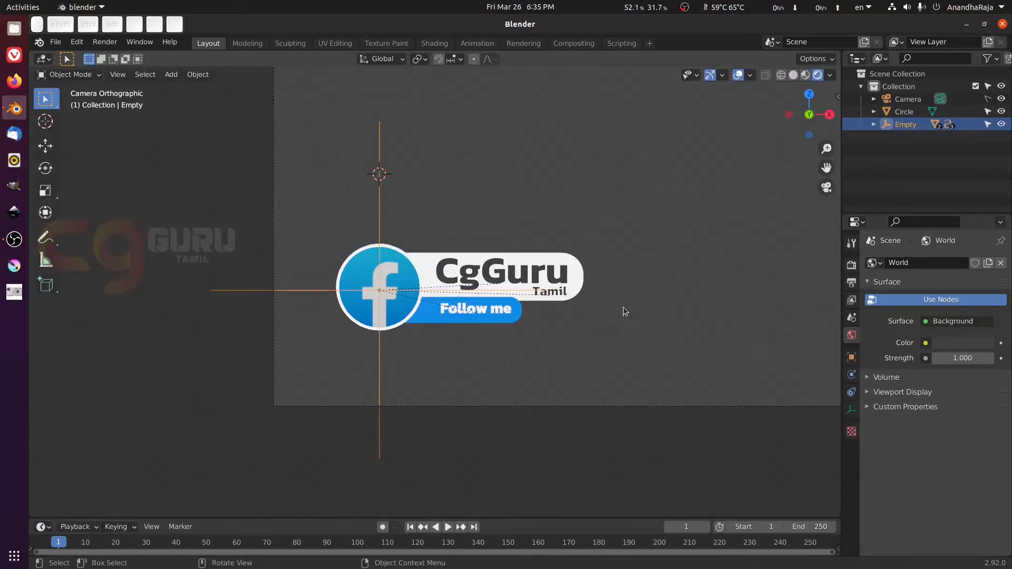
Add a mesh plane at the 3D cursor.
middle_click_drag(623, 307, 596, 310, "shift")
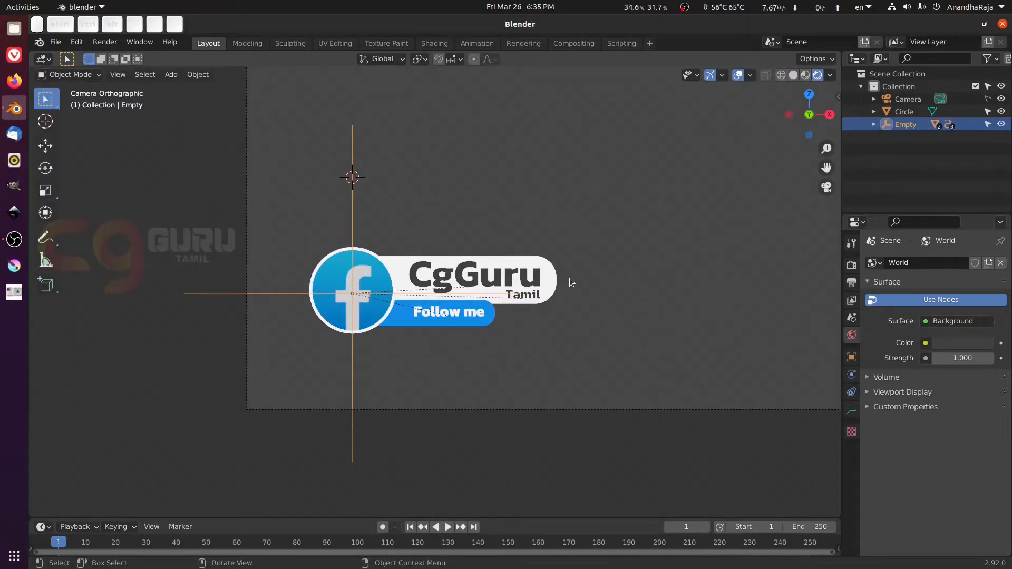
scroll(590, 303, "up", 1)
key("shift+a")
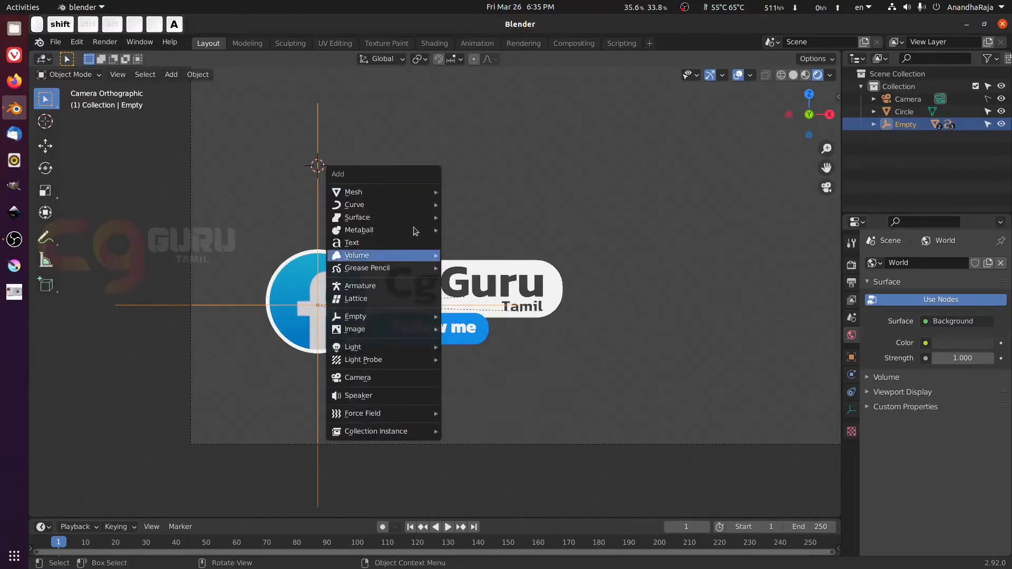
mouse_move(413, 192)
left_click(497, 191)
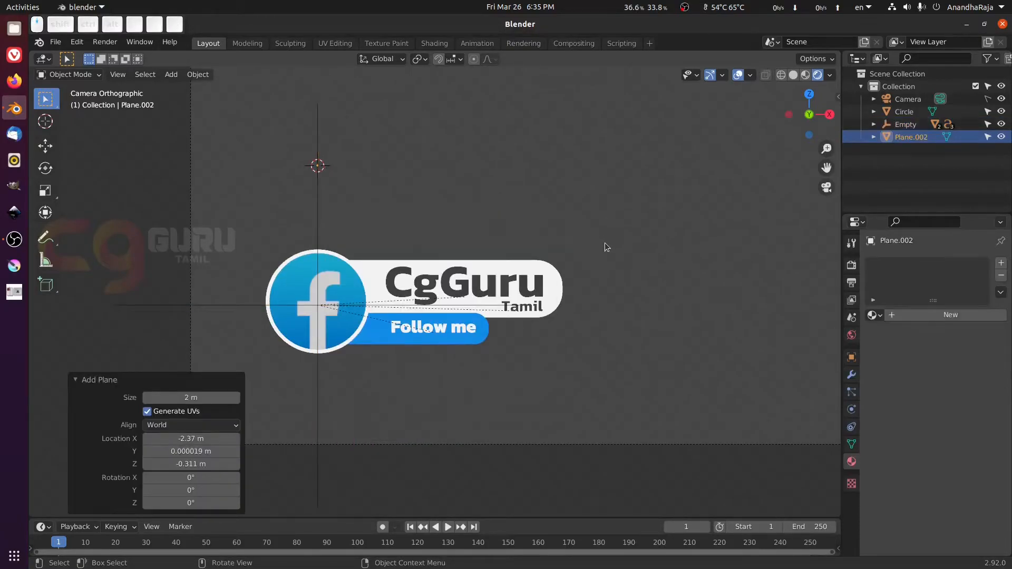
Rotate the new plane 90° about the X axis so it stands upright.
scroll(611, 245, "down", 3)
middle_click_drag(612, 245, 422, 278)
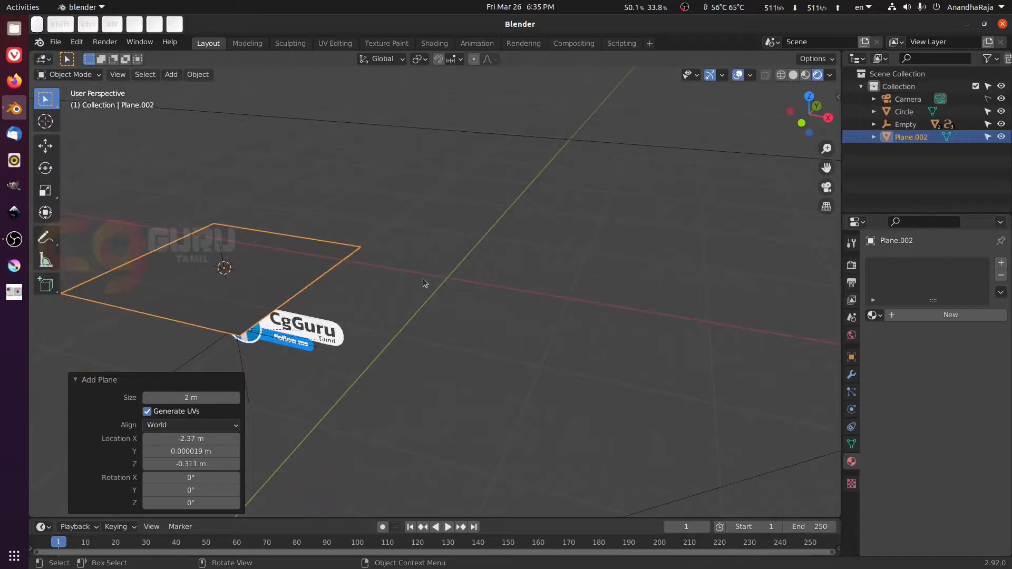
key("r")
key("x")
key("9")
key("0")
key("Return")
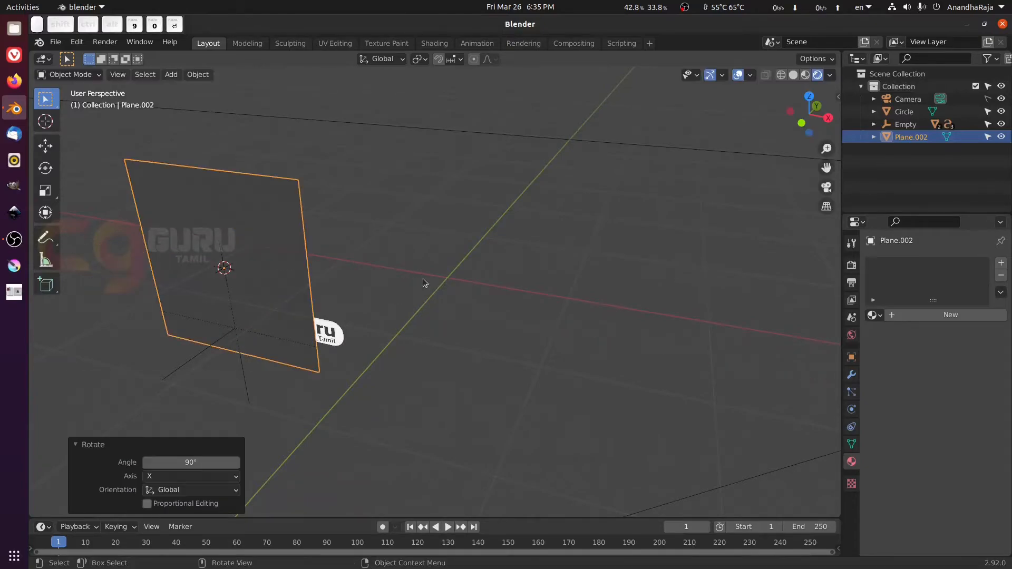
Display the scene from the front in wireframe shading.
key("KP_1")
scroll(341, 344, "down", 2)
middle_click_drag(341, 343, 519, 262, "shift")
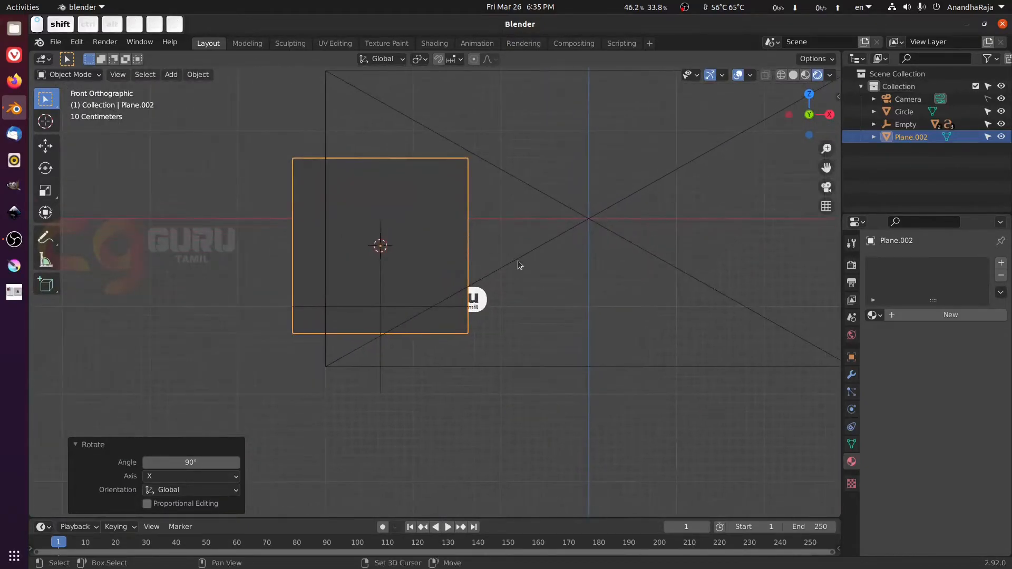
scroll(567, 259, "up", 3)
key("z")
left_click(467, 251)
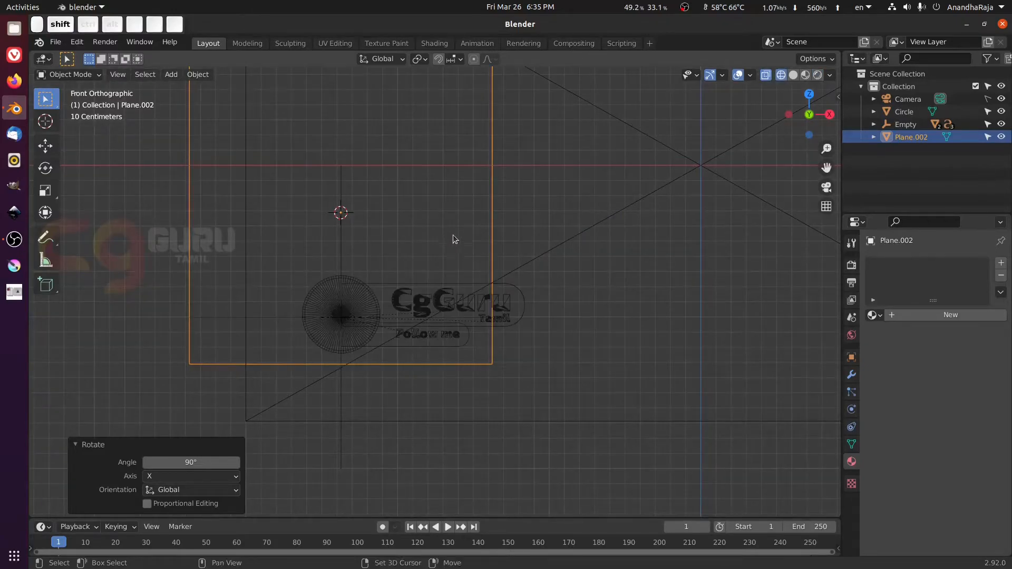
Scale the new plane to about 0.299 and move it over the banner, about 0.372 m in X and -0.664 m in Z.
scroll(619, 293, "up", 2, "shift")
key("s")
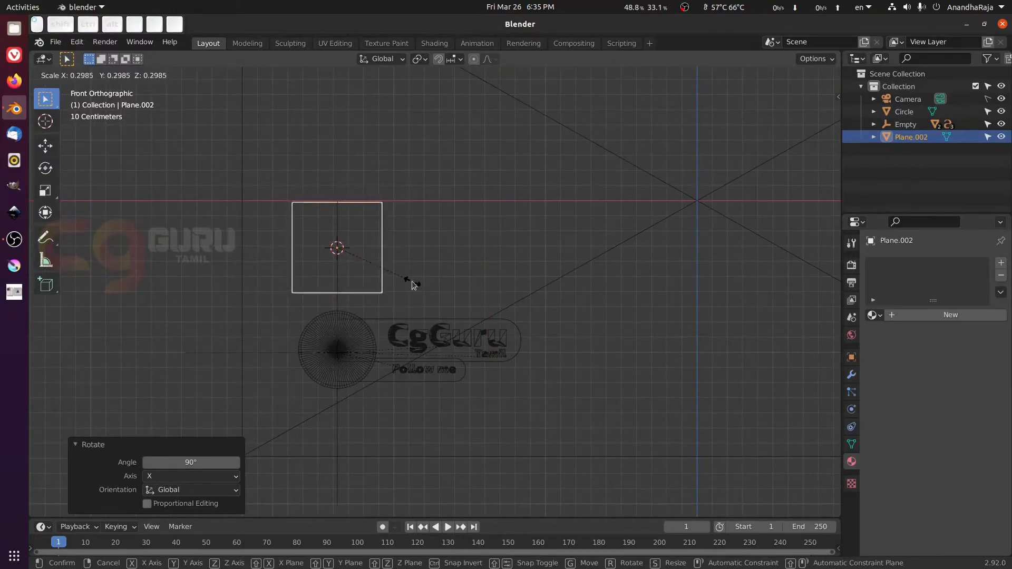
left_click(409, 282)
middle_click_drag(408, 298, 388, 216, "shift")
key("g")
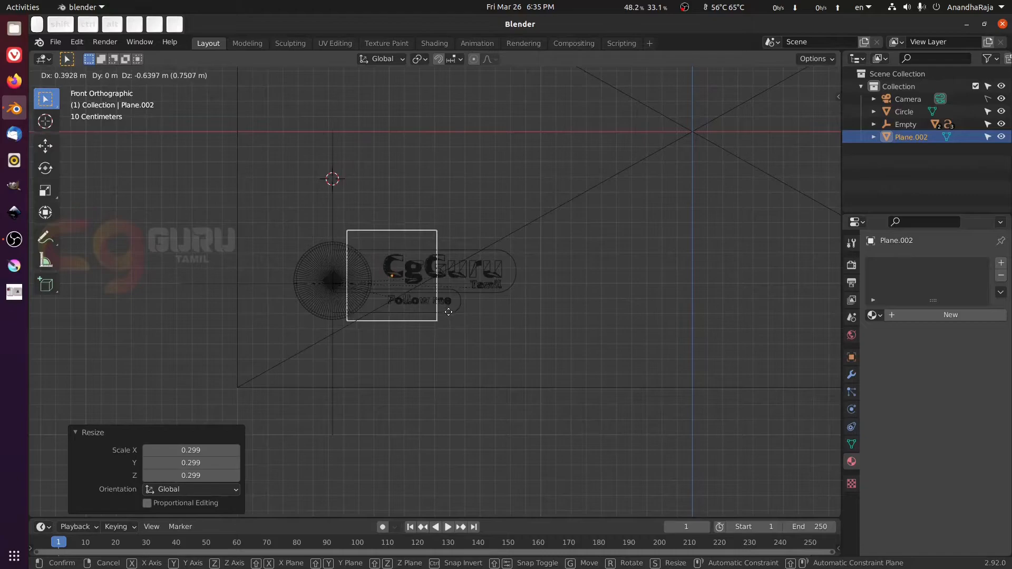
left_click(446, 316)
Scale the plane again by about 0.746 and nudge it to cover the height of both banner bars.
scroll(524, 311, "up", 5)
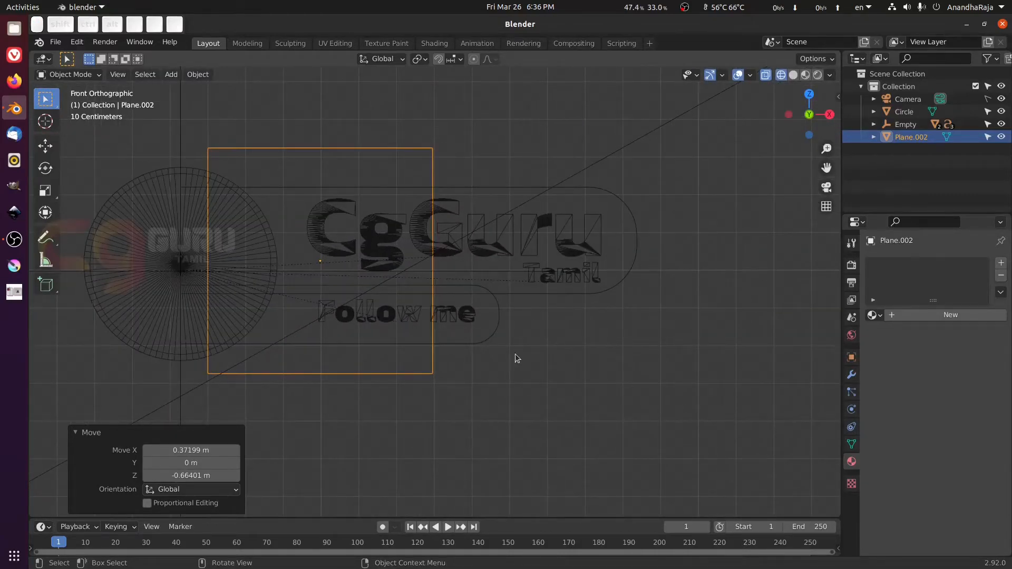
key("s")
left_click(468, 330)
middle_click_drag(536, 197, 546, 146, "shift")
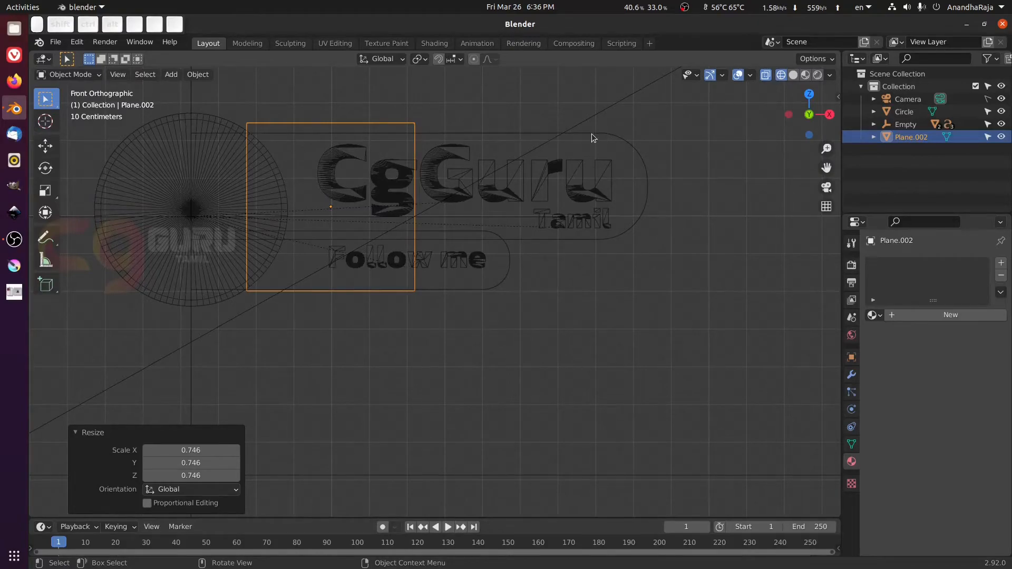
key("g")
left_click(404, 238)
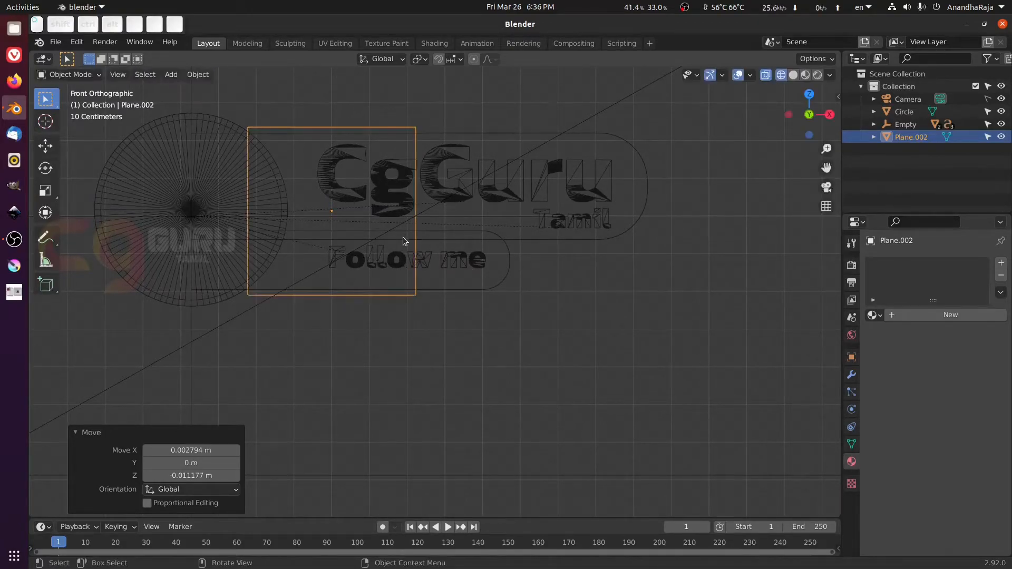
Move the plane along X to the left of the logo circle and extend its right edge past the circle's centre.
scroll(407, 234, "down", 3)
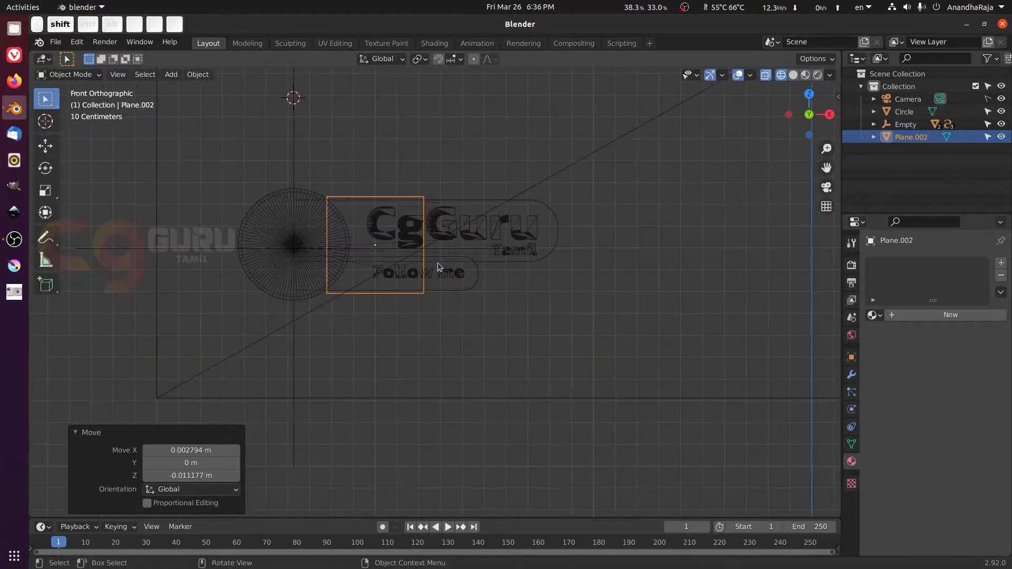
middle_click_drag(437, 262, 537, 271, "shift")
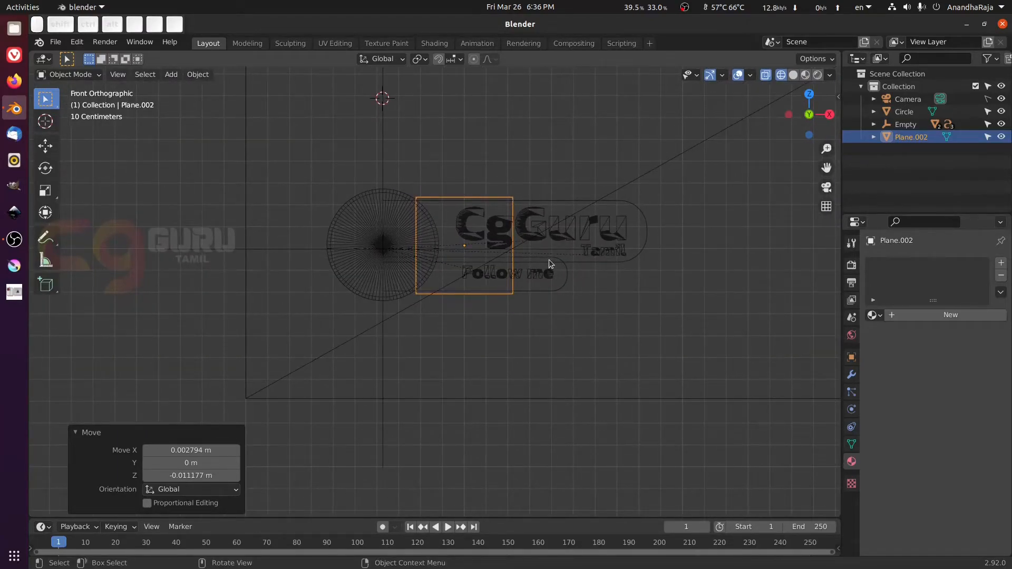
key("g")
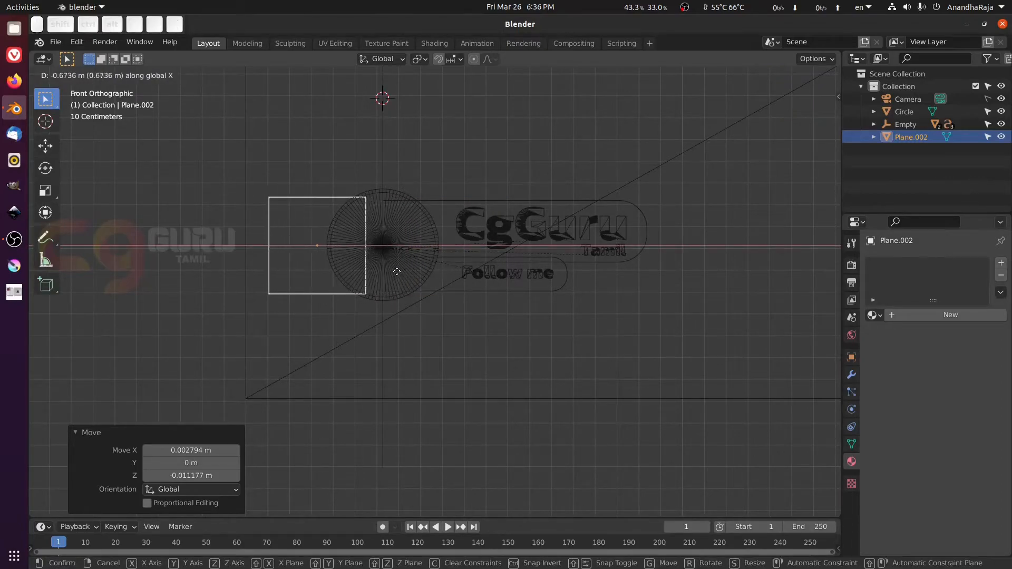
left_click(366, 276)
key("Tab")
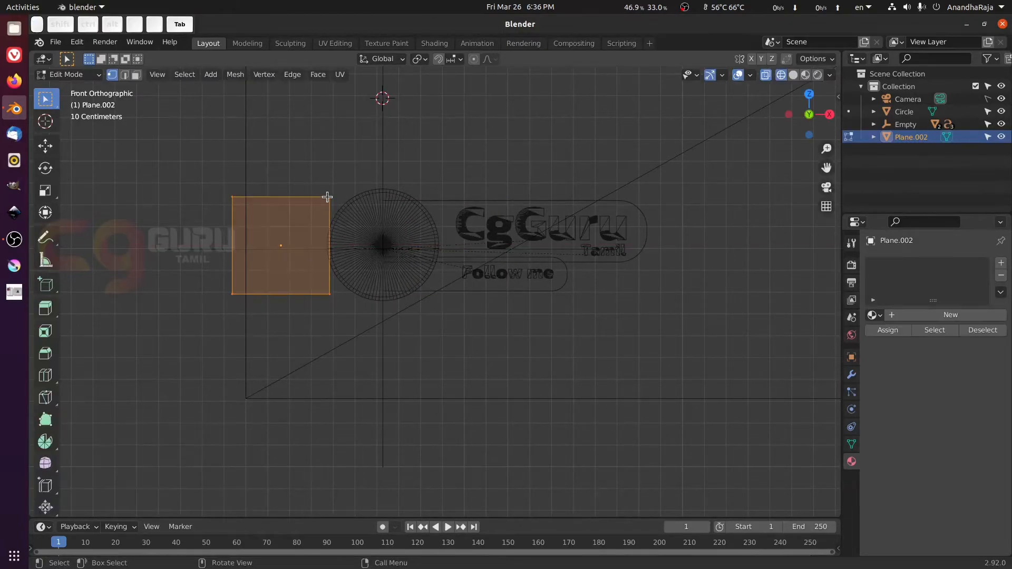
Display the scene in solid shading and give the plane a new material with the Holdout surface shader.
key("z")
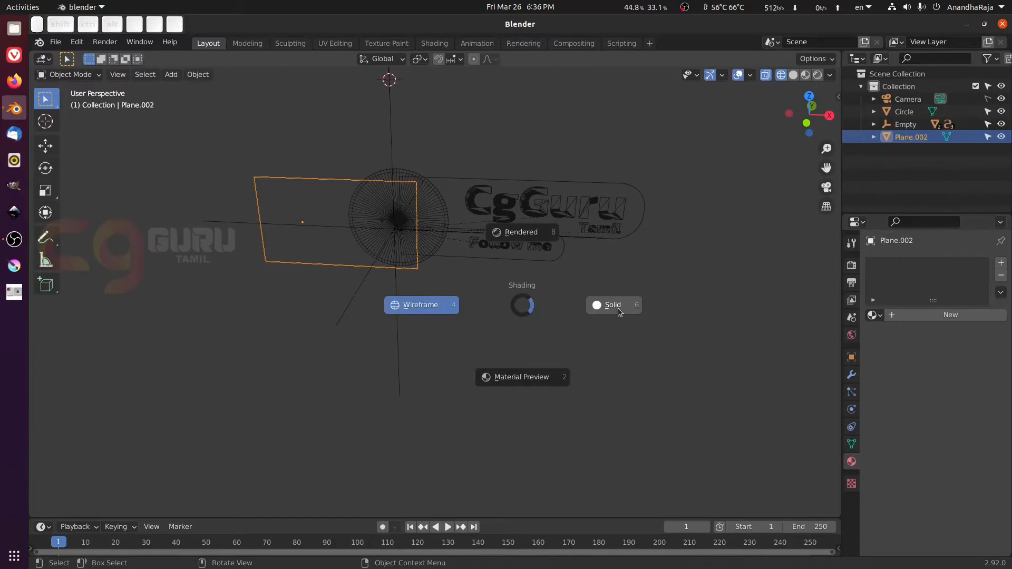
left_click(618, 308)
mouse_move(552, 302)
middle_mouse_down()
mouse_move(447, 299)
mouse_move(405, 315)
mouse_move(496, 328)
mouse_move(460, 323)
middle_mouse_up()
scroll(556, 321, "up", 3)
middle_click_drag(460, 322, 473, 369)
middle_click_drag(414, 338, 475, 337)
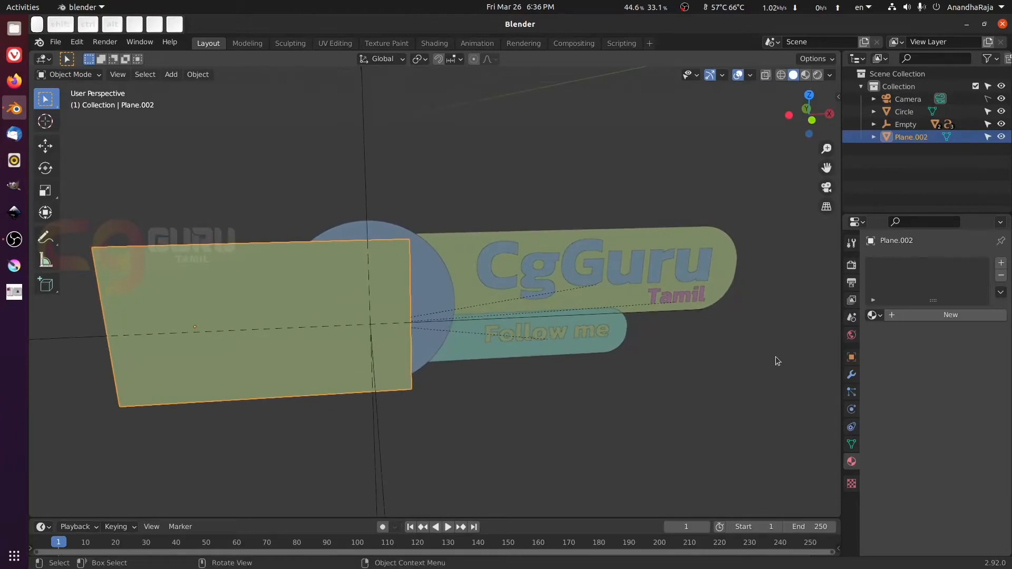
left_click(935, 315)
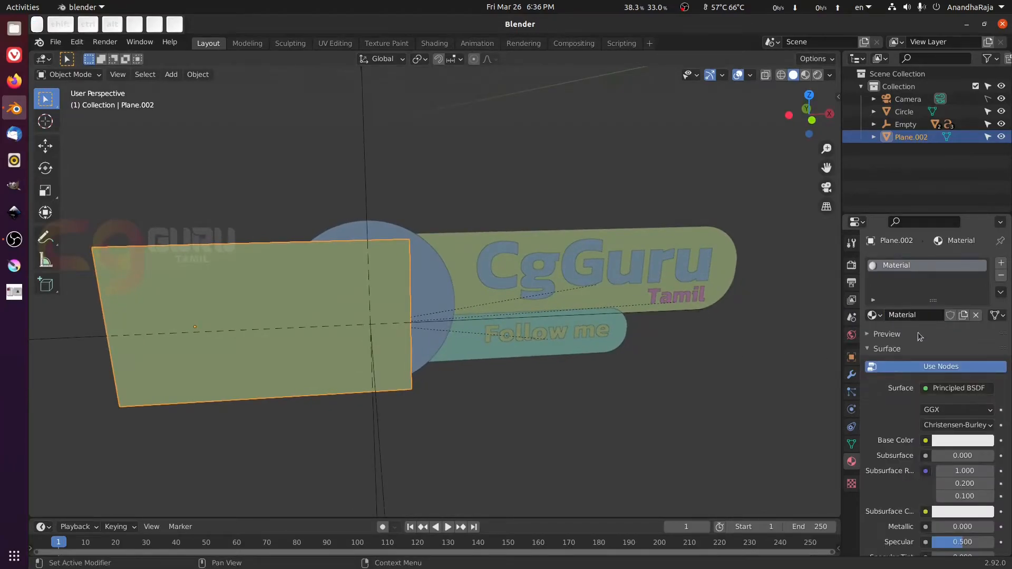
left_click(943, 390)
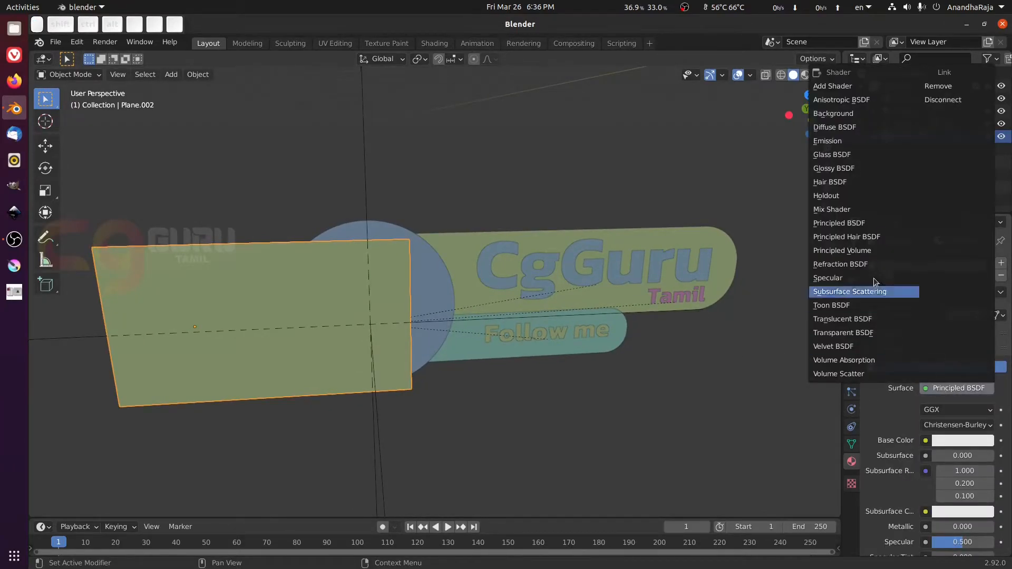
left_click(826, 196)
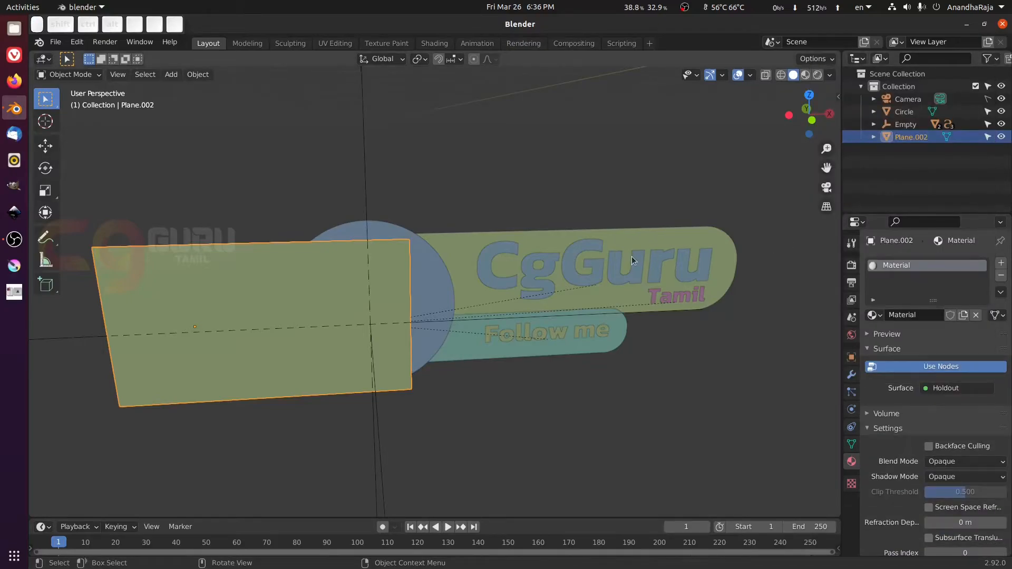
Return to the camera view and display it in rendered shading.
key("KP_0")
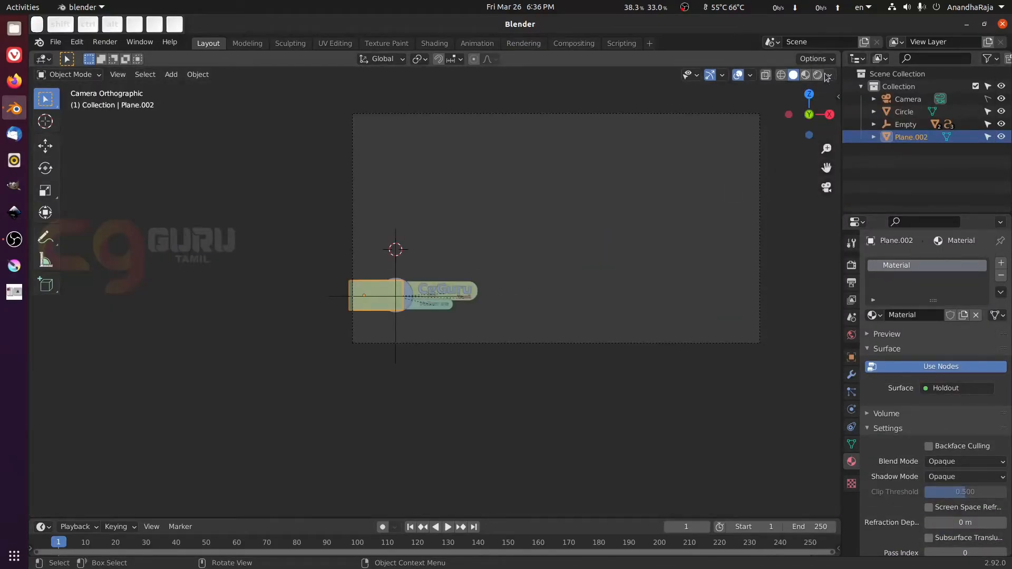
left_click(816, 75)
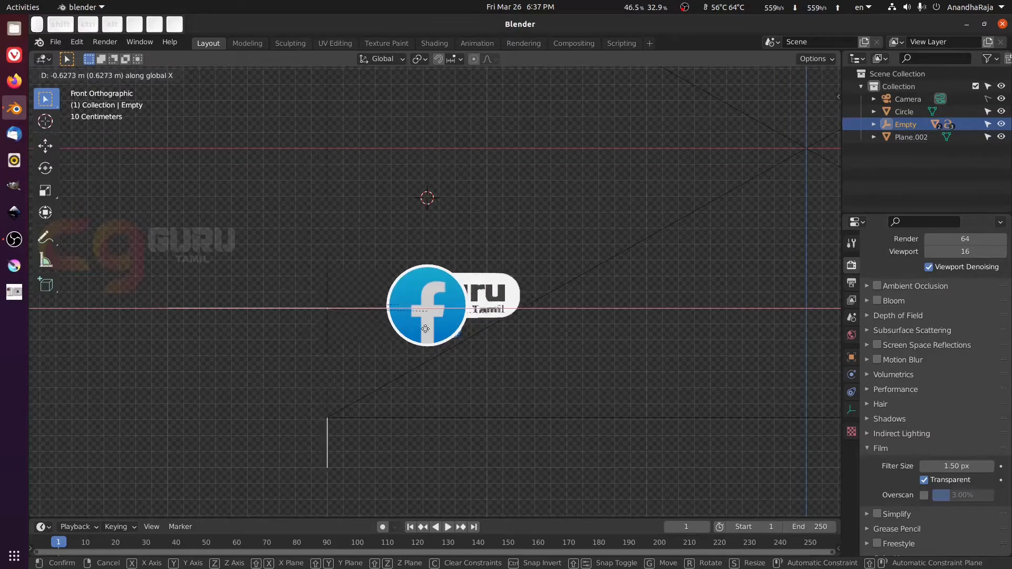